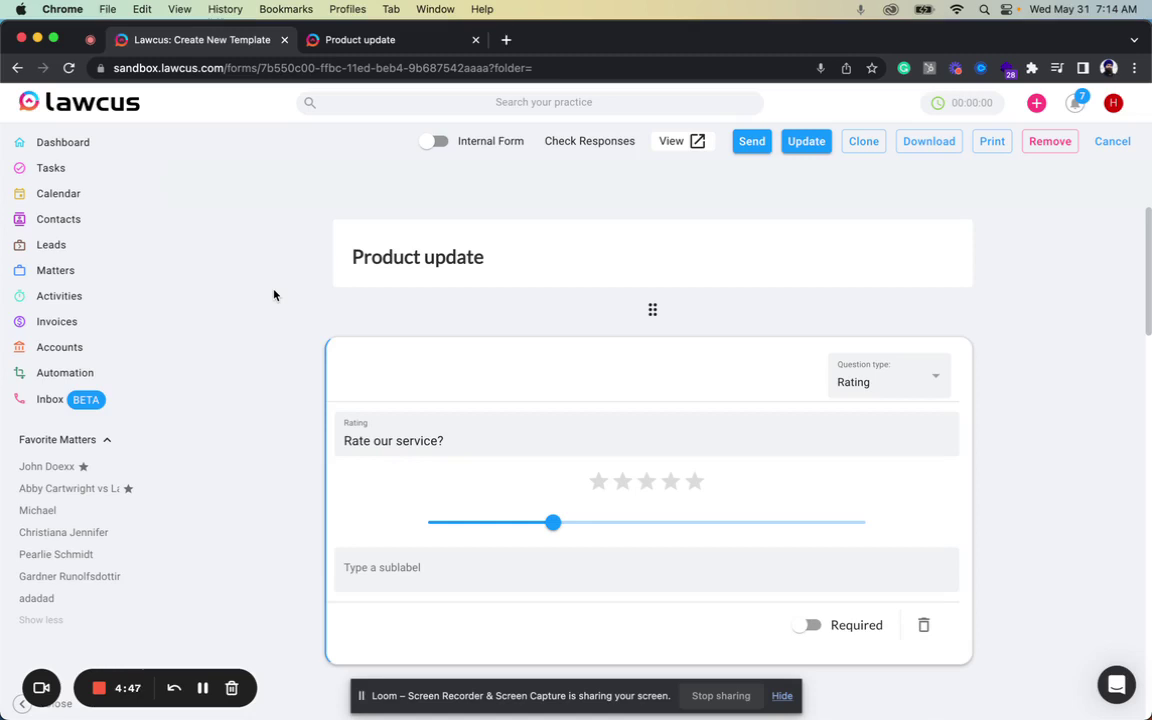
- Keep the first question's type as Rating and raise its scale to 10 stars
left_click(902, 395)
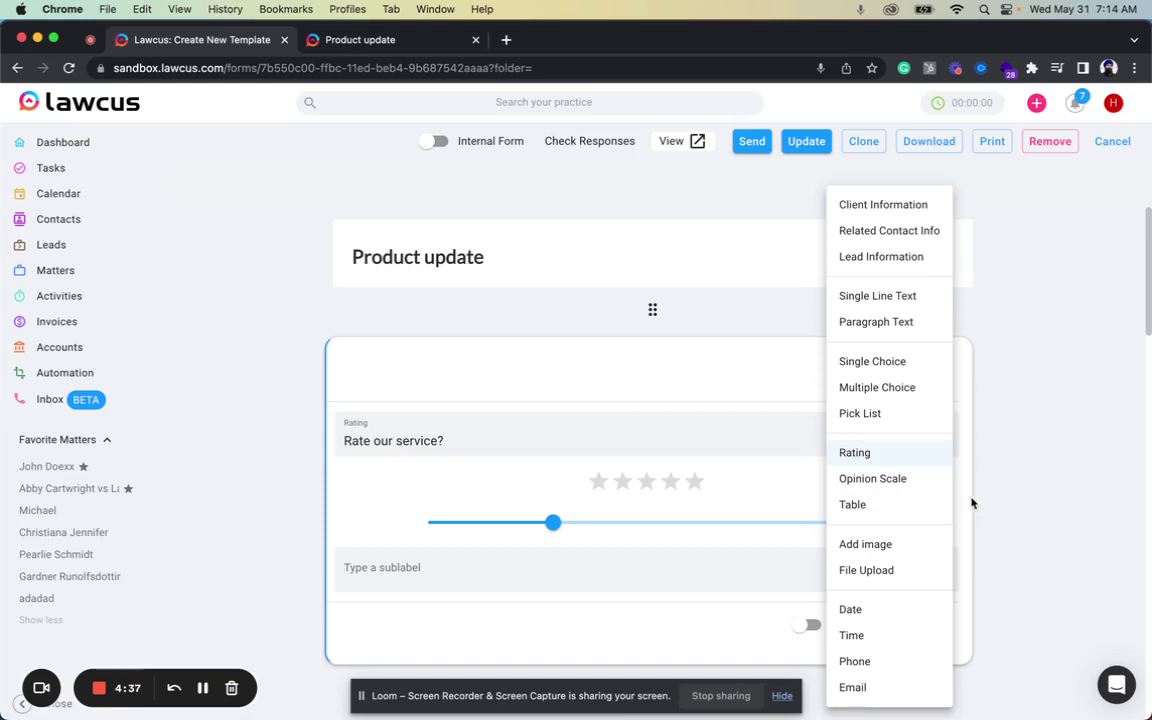
left_click(869, 455)
scroll(1016, 453, "down", 3)
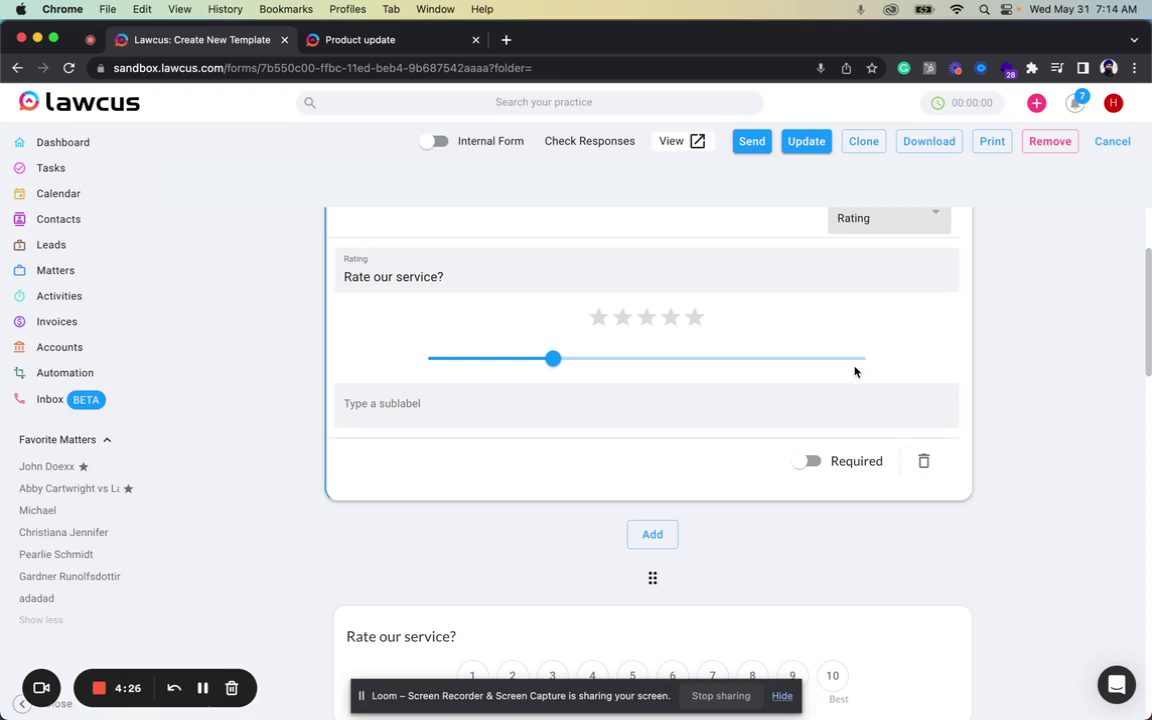
mouse_move(550, 360)
left_click_drag(553, 367, 870, 368)
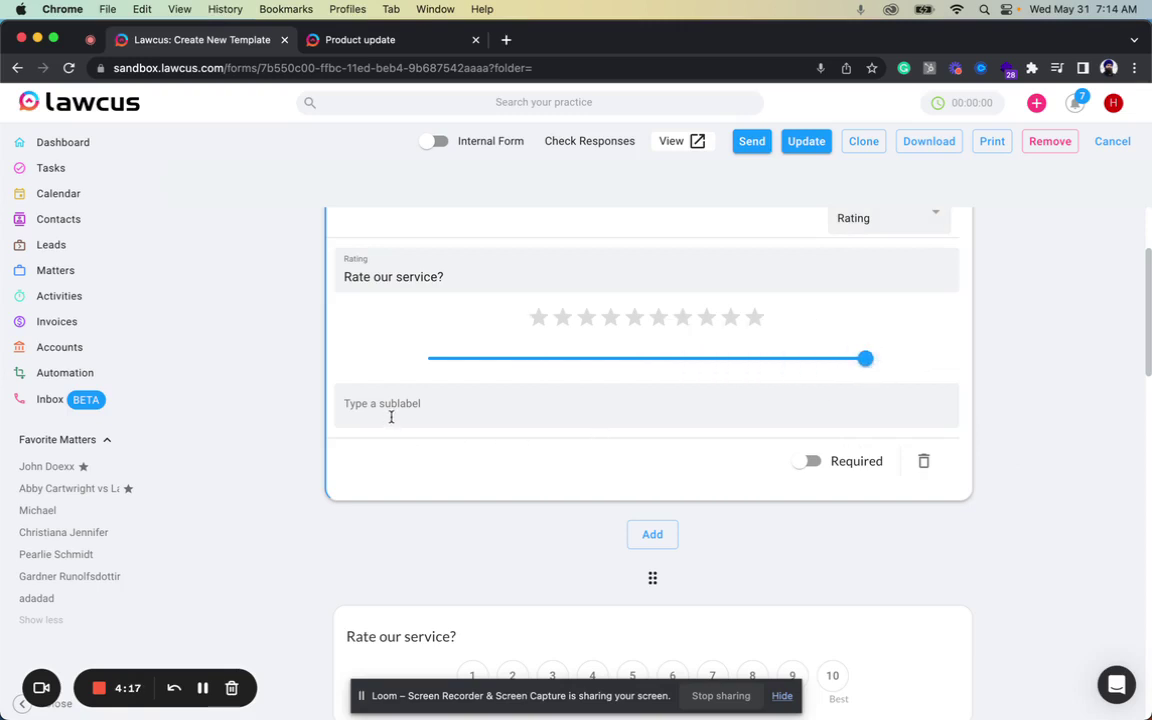
- Open the opinion scale question for editing and view the available question types
scroll(832, 527, "down", 5)
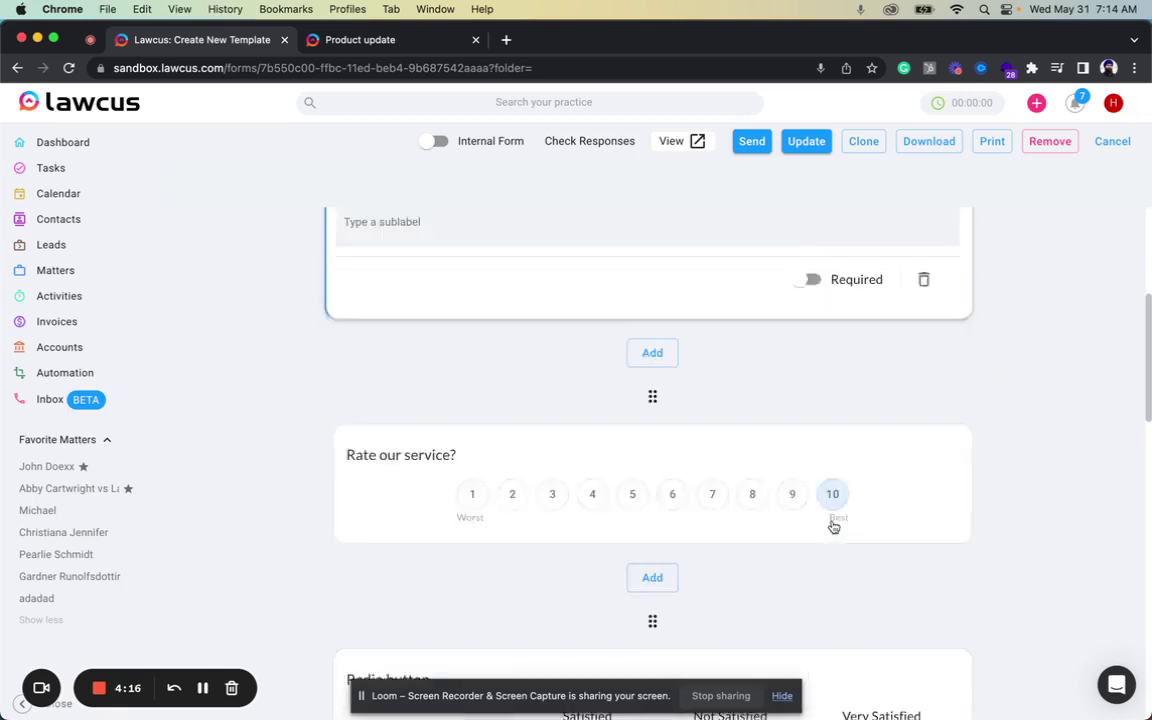
left_click(875, 370)
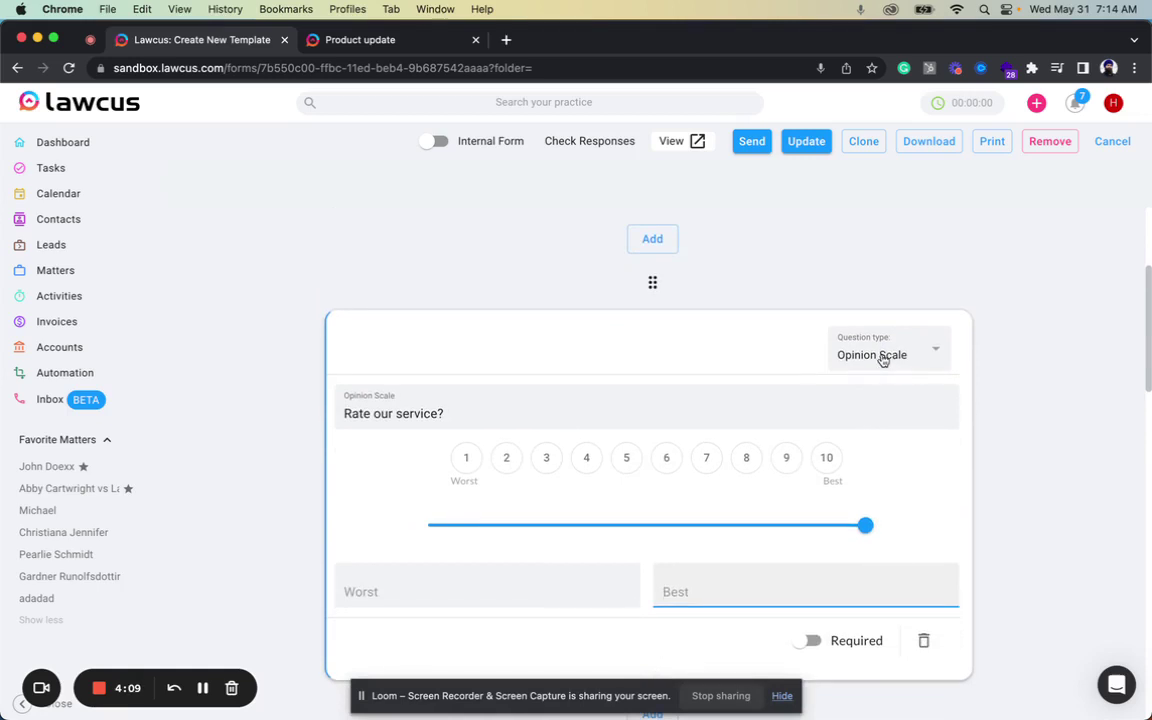
left_click(883, 358)
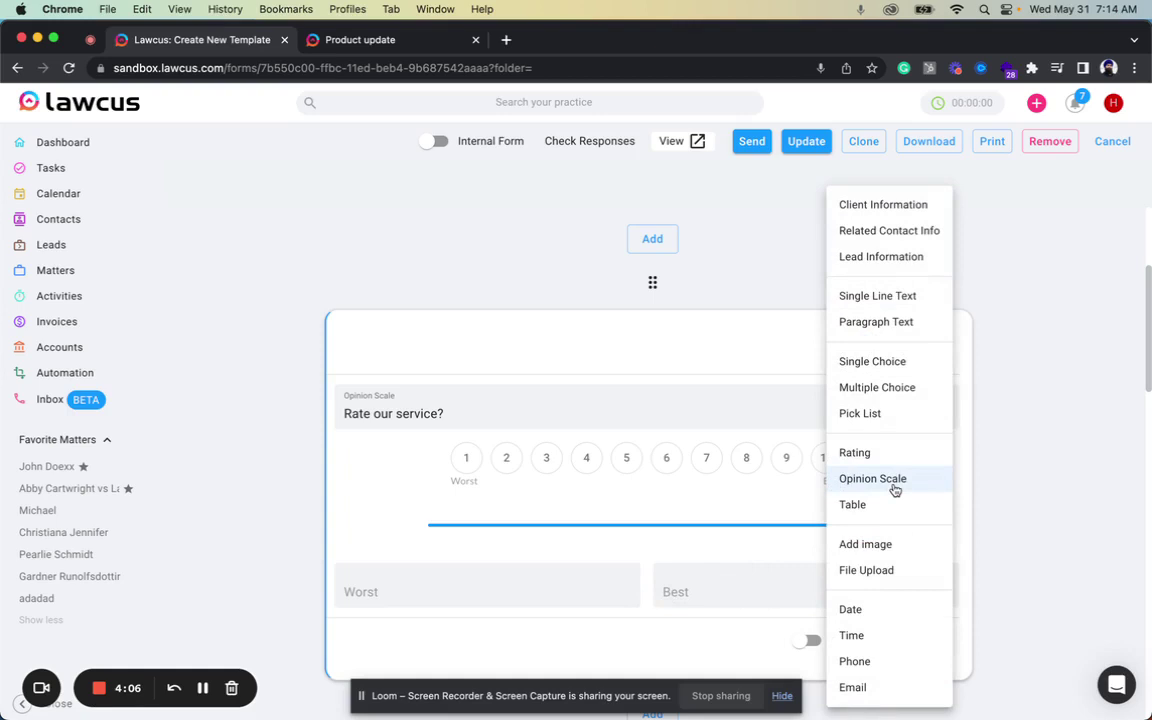
left_click(725, 504)
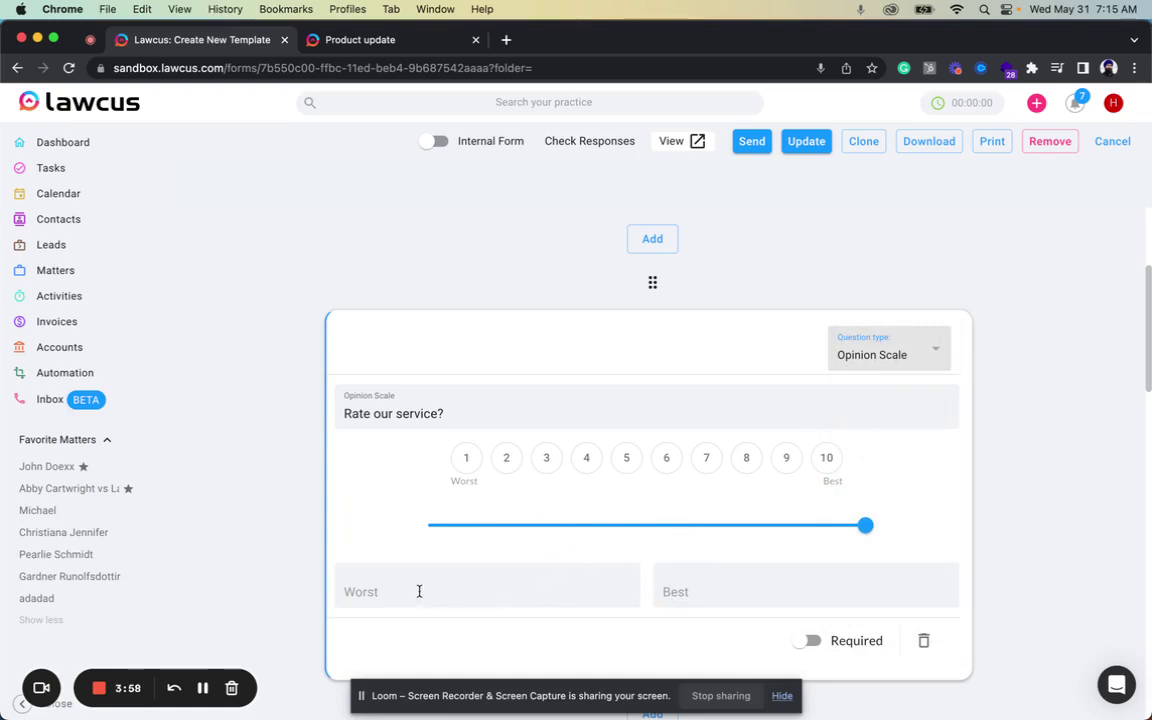
- Open the "Radio button" table question for editing and check its question type choices
scroll(982, 548, "down", 5)
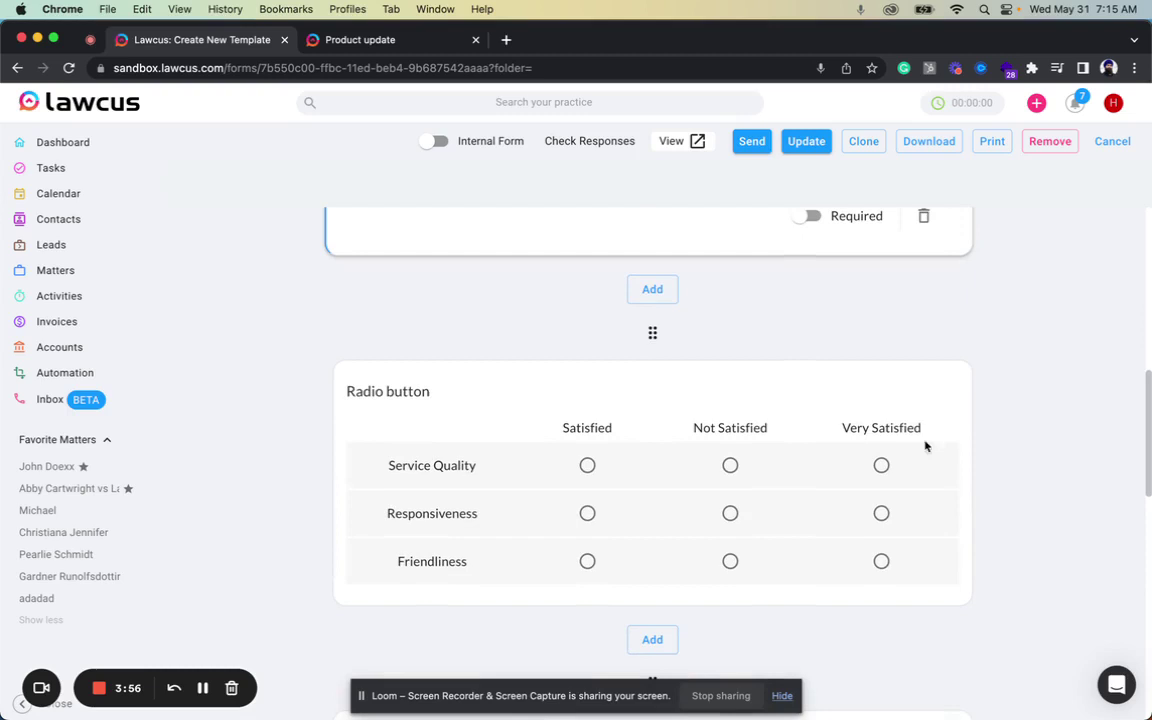
left_click(843, 407)
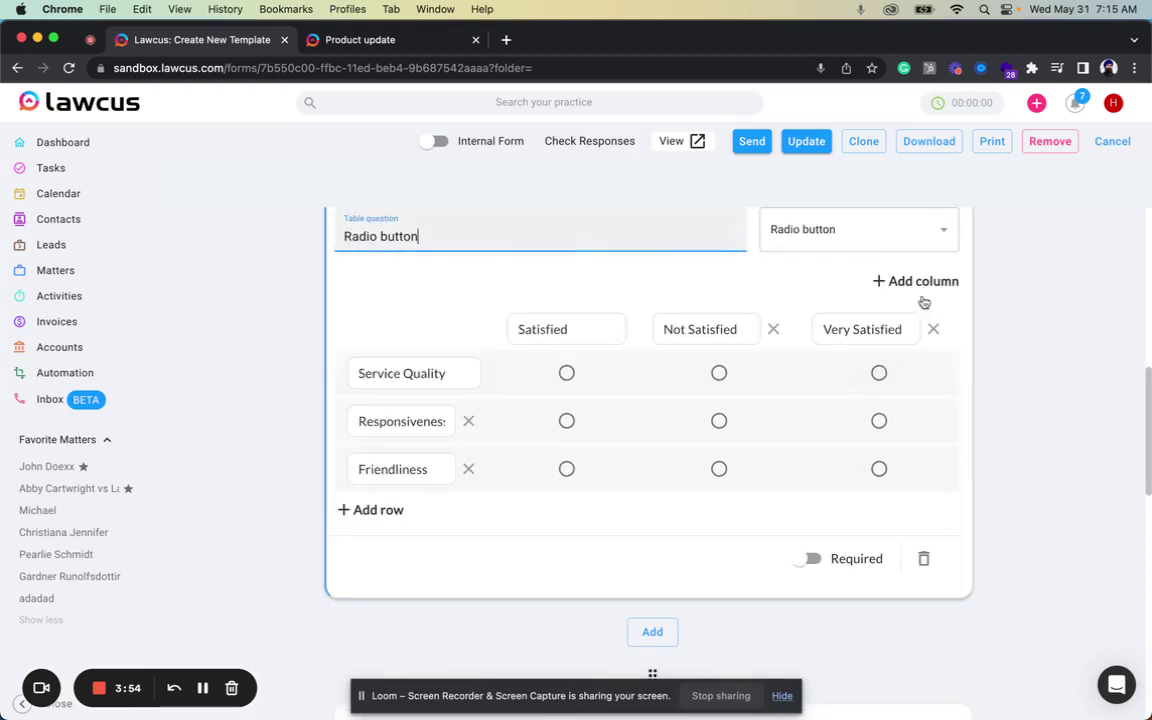
scroll(988, 398, "up", 1)
scroll(988, 398, "up", 1)
left_click(861, 322)
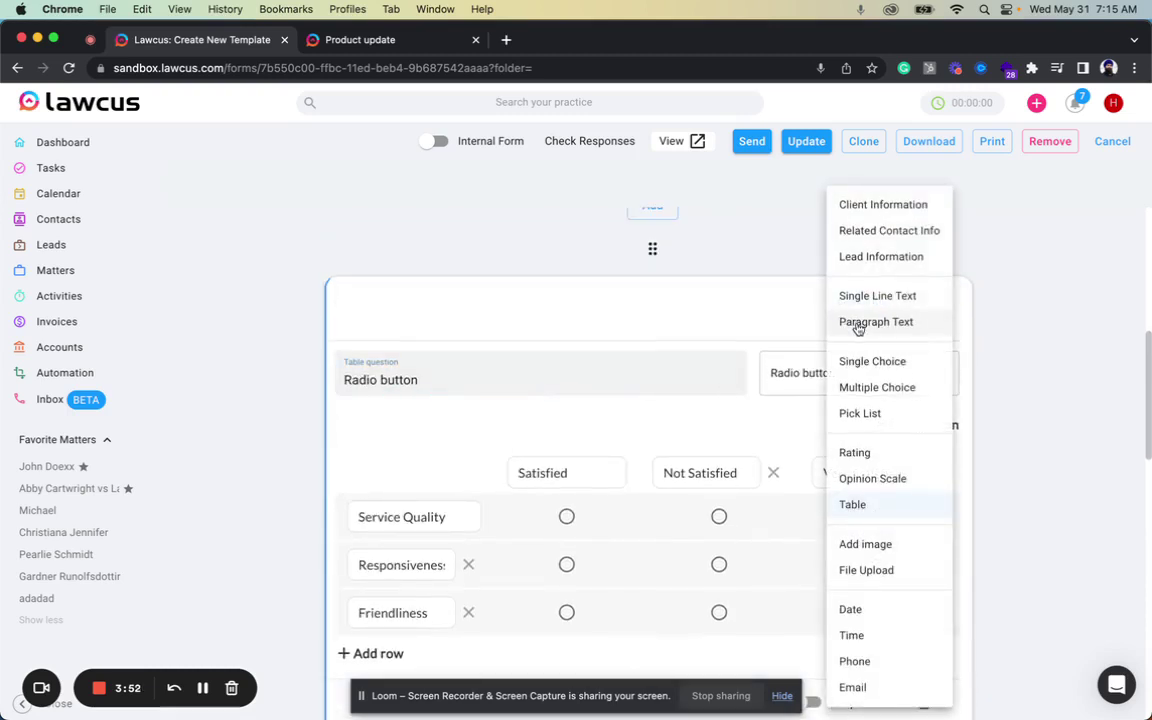
left_click(1030, 433)
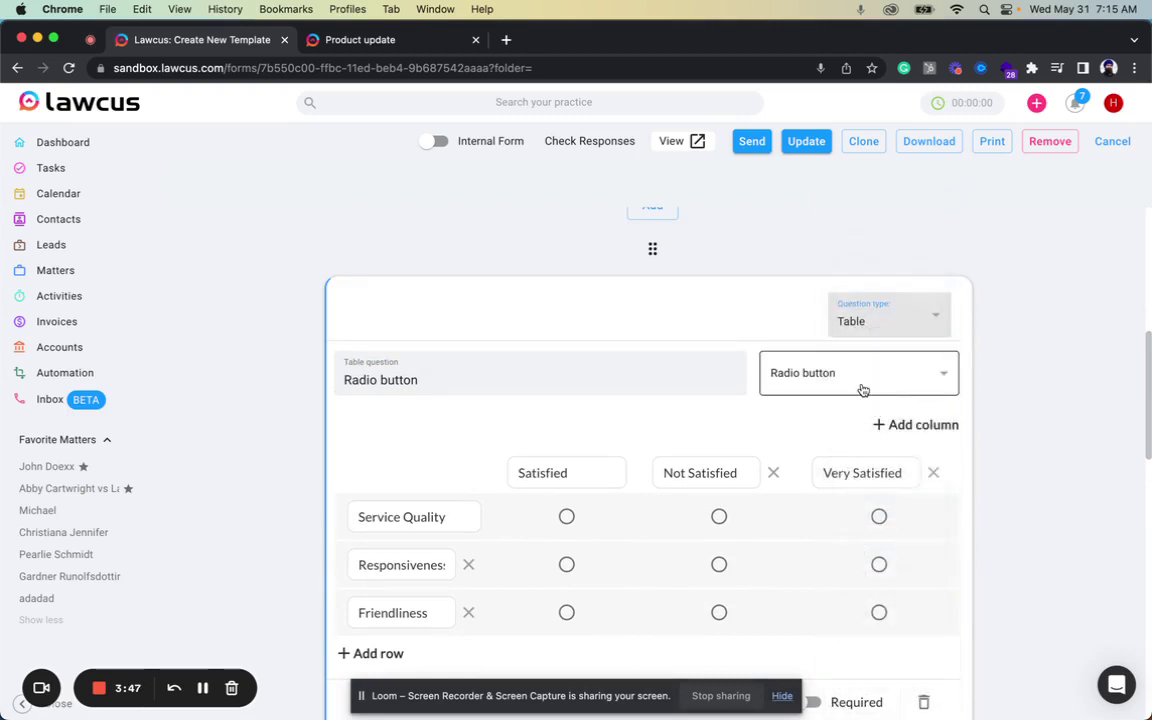
- View the table's answer formats, such as checkbox, textbox and dropdown, and examine its row and column labels
left_click(863, 389)
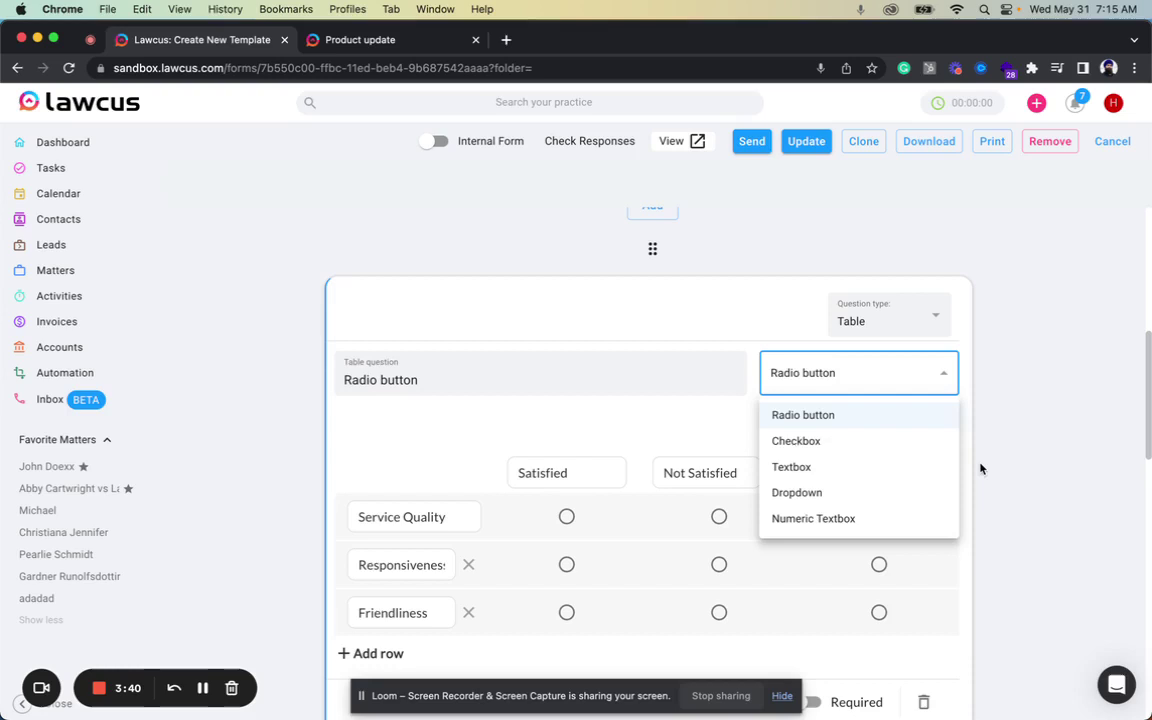
left_click(1030, 486)
scroll(1033, 488, "down", 4)
scroll(1032, 487, "up", 2)
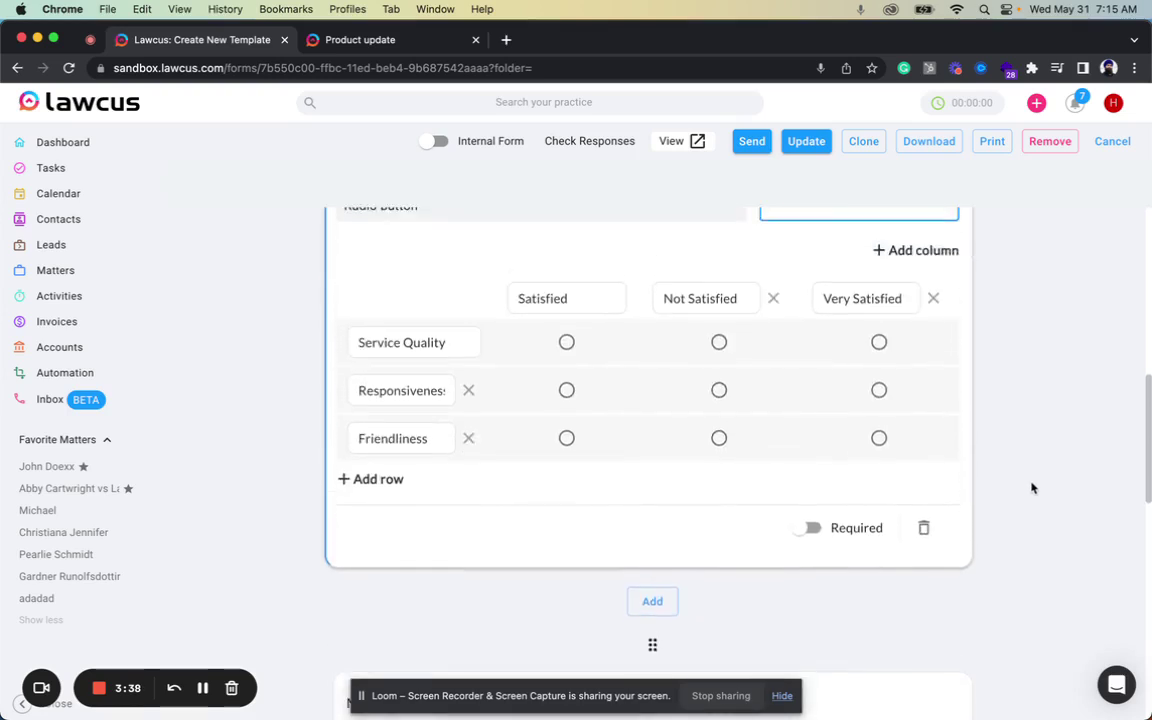
scroll(1000, 470, "down", 1)
scroll(975, 450, "up", 1)
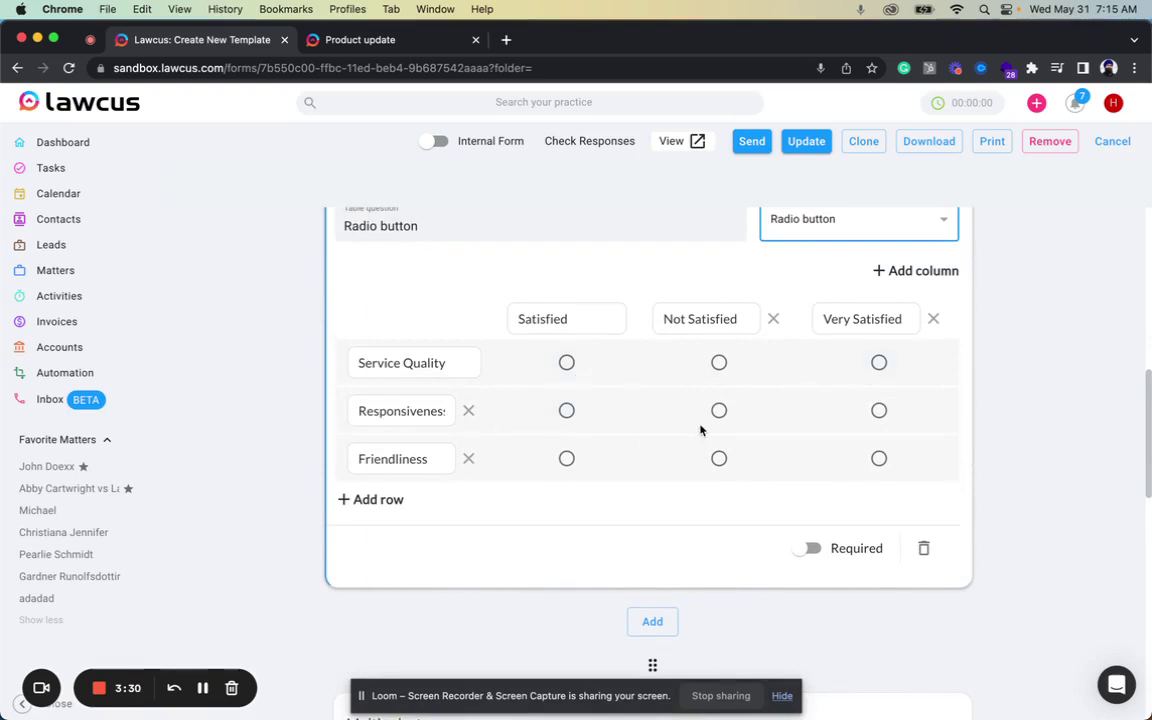
scroll(940, 507, "down", 1)
scroll(940, 509, "down", 1)
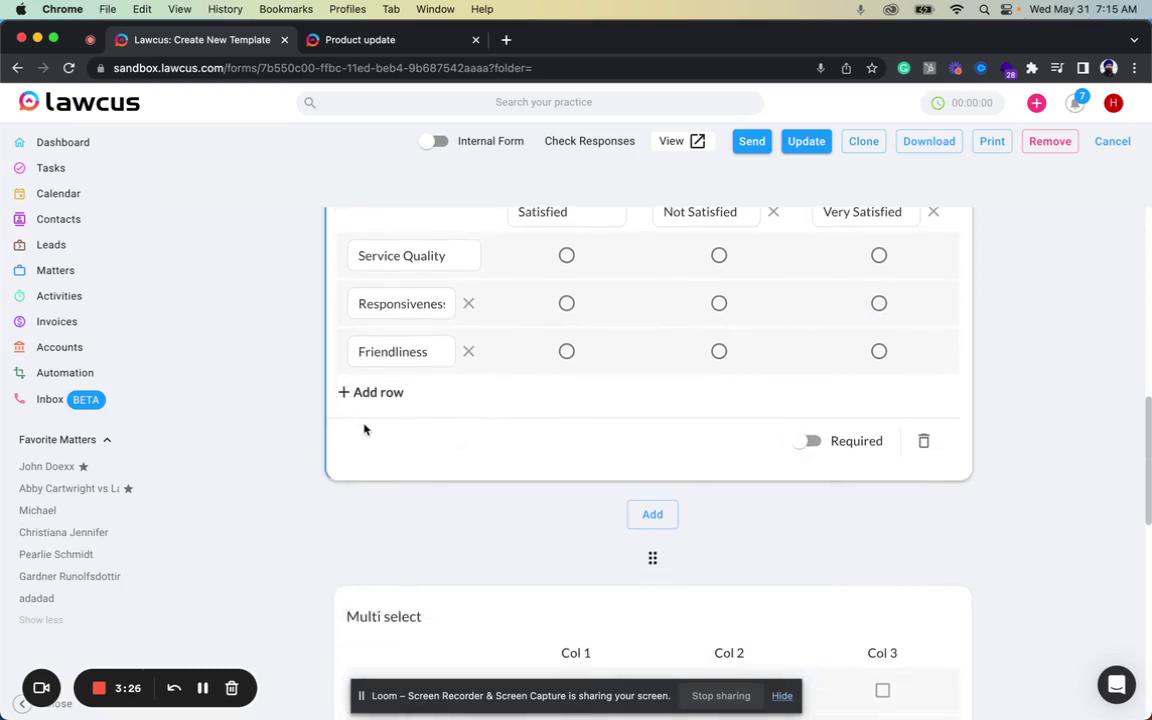
scroll(364, 430, "up", 1)
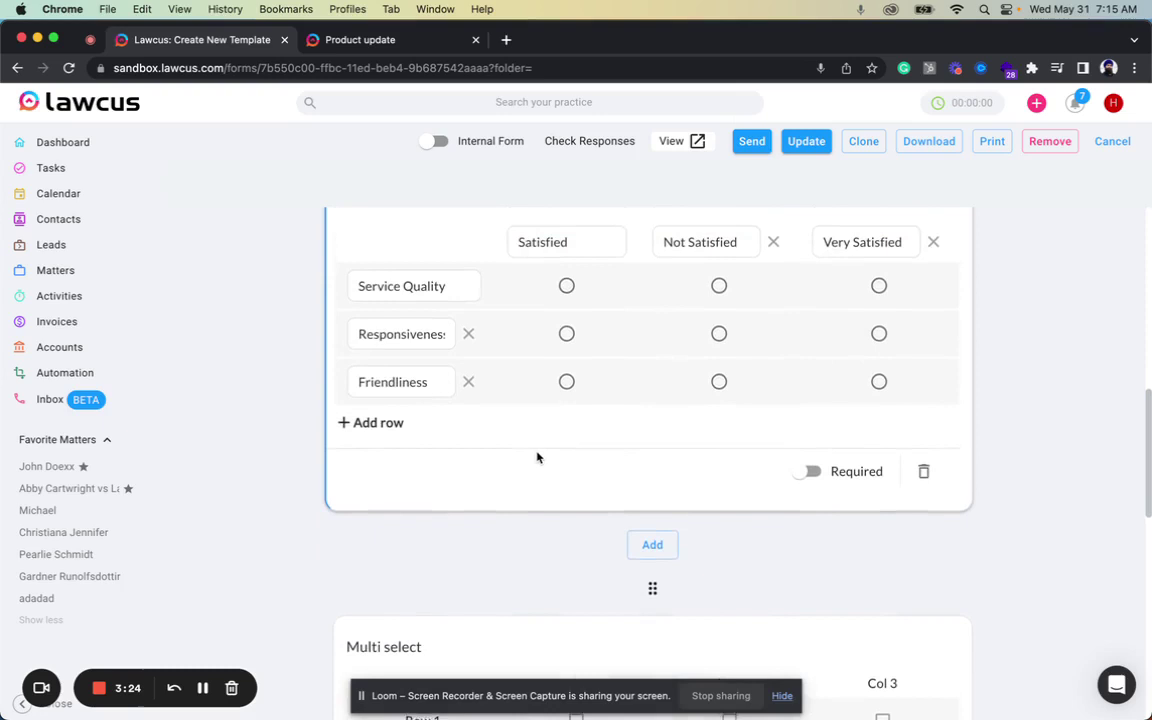
scroll(537, 457, "up", 2)
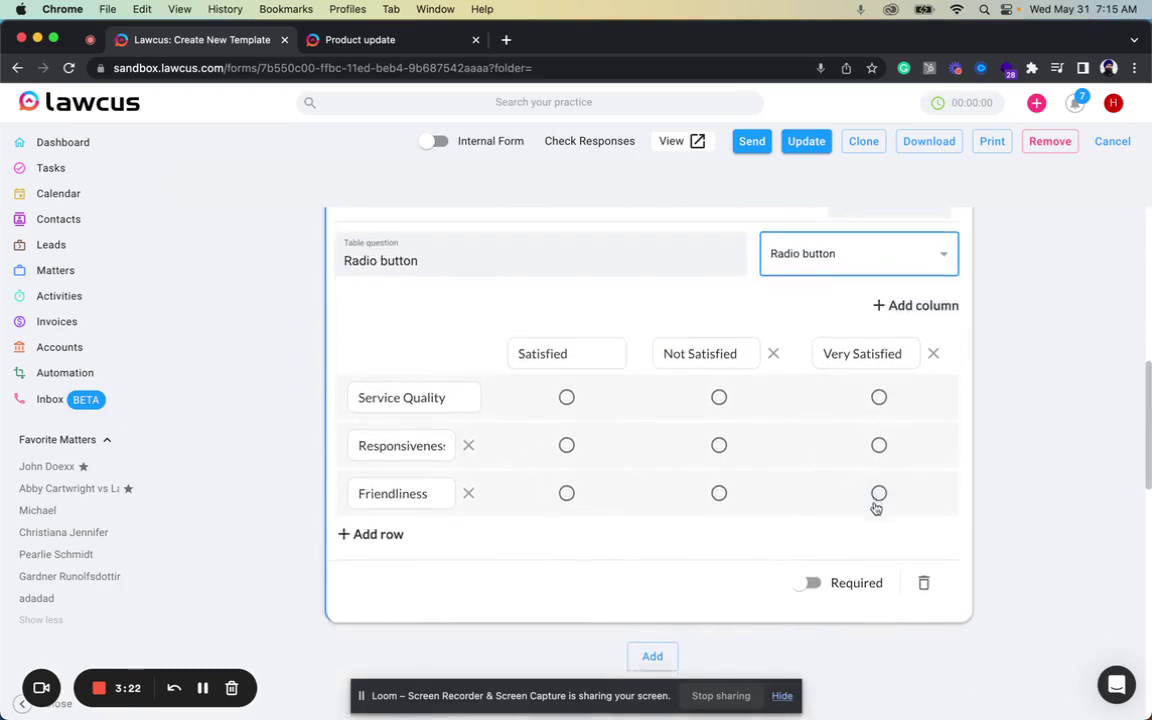
- Add a fourth column and a fourth row to the "Multi select" checkbox table question
scroll(876, 508, "down", 7)
left_click(928, 432)
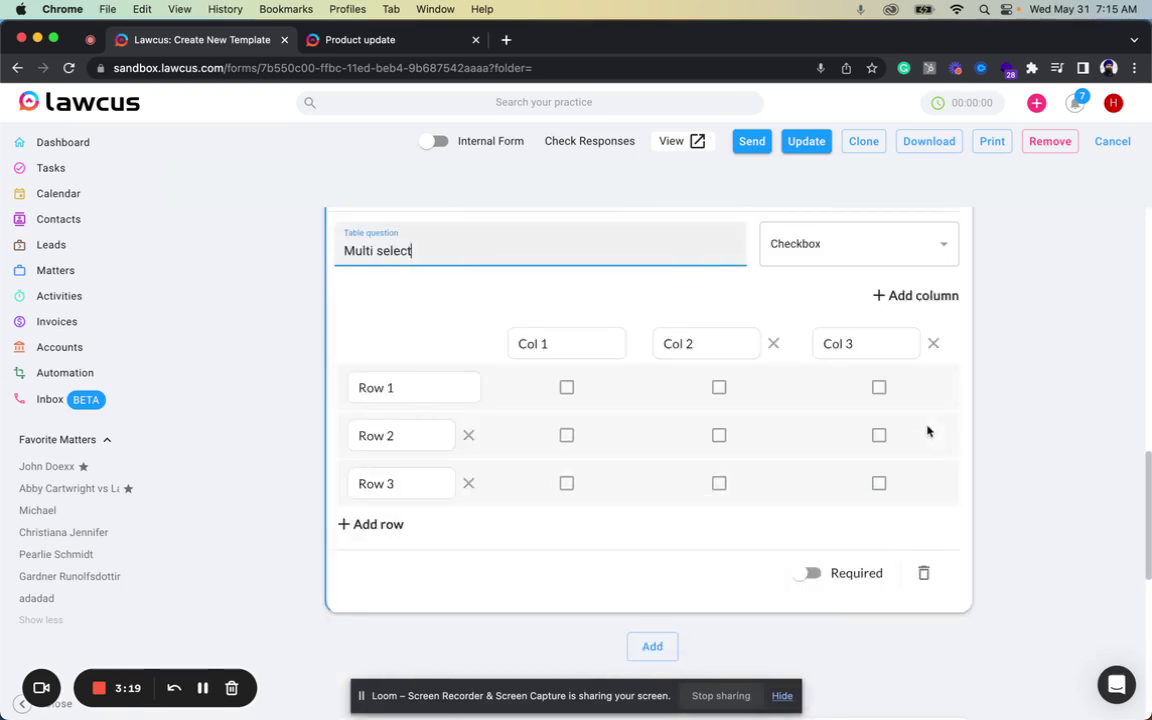
left_click(942, 298)
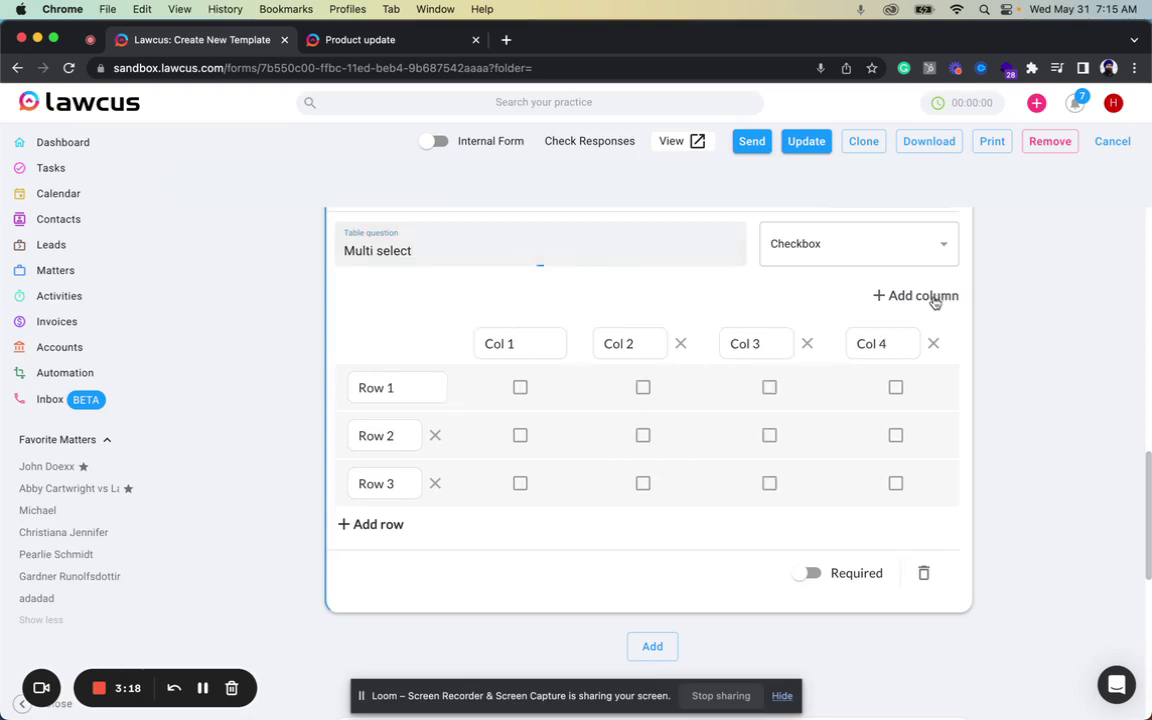
left_click(372, 527)
- Add a fourth dropdown option to the "Dropdown" table question and review its option list
scroll(756, 535, "down", 5)
scroll(704, 485, "down", 5)
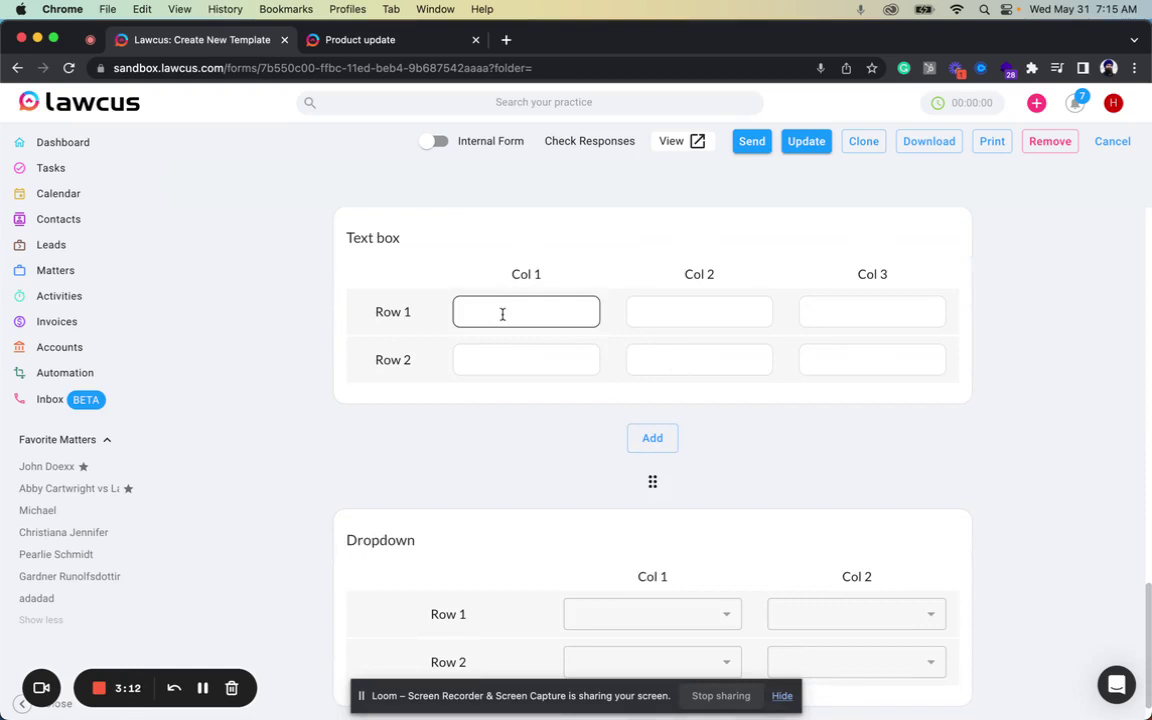
scroll(571, 430, "down", 1)
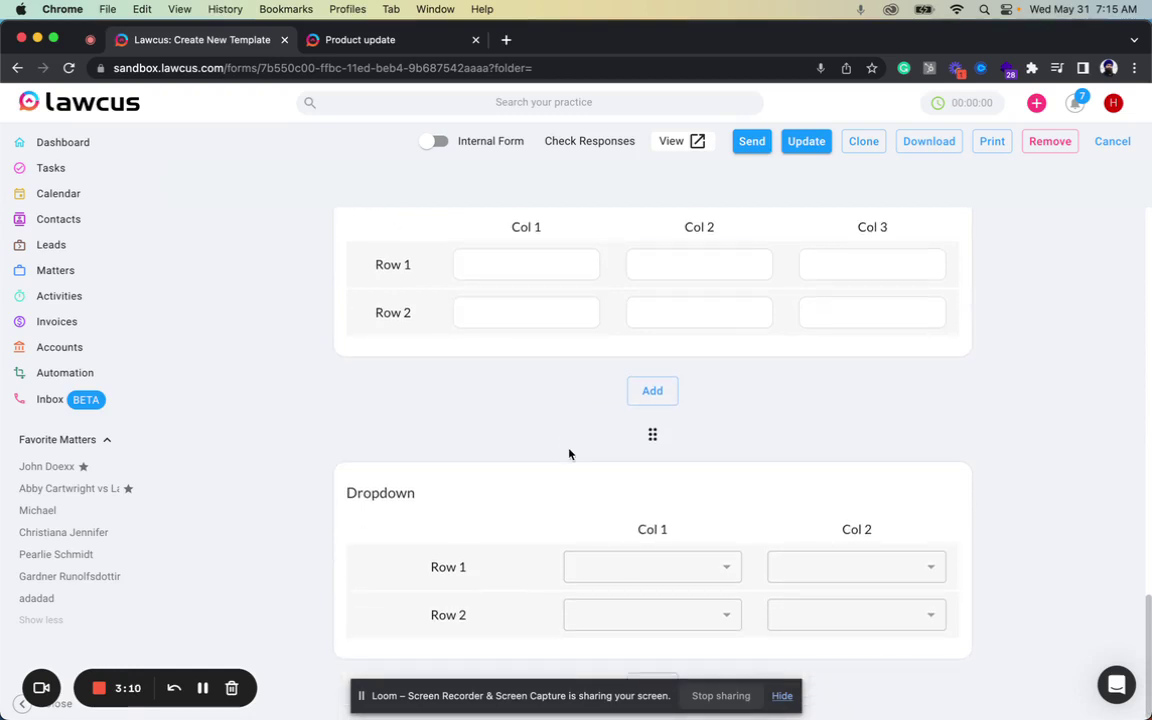
left_click(806, 500)
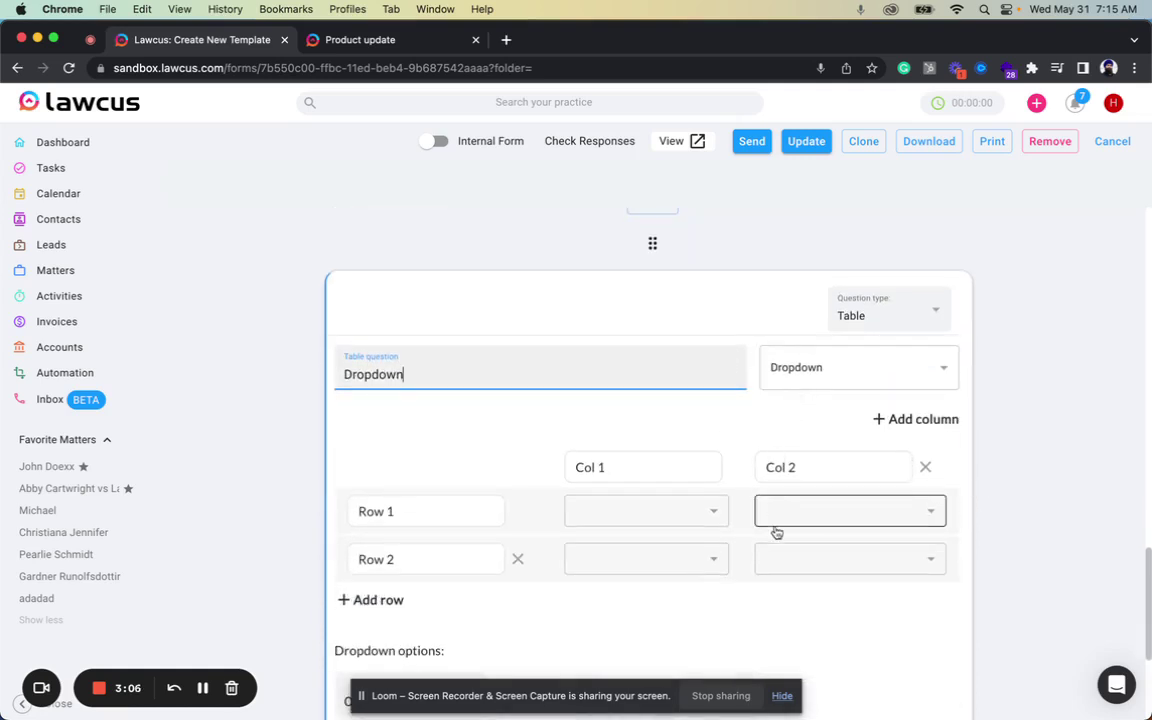
scroll(774, 532, "down", 5)
left_click(366, 573)
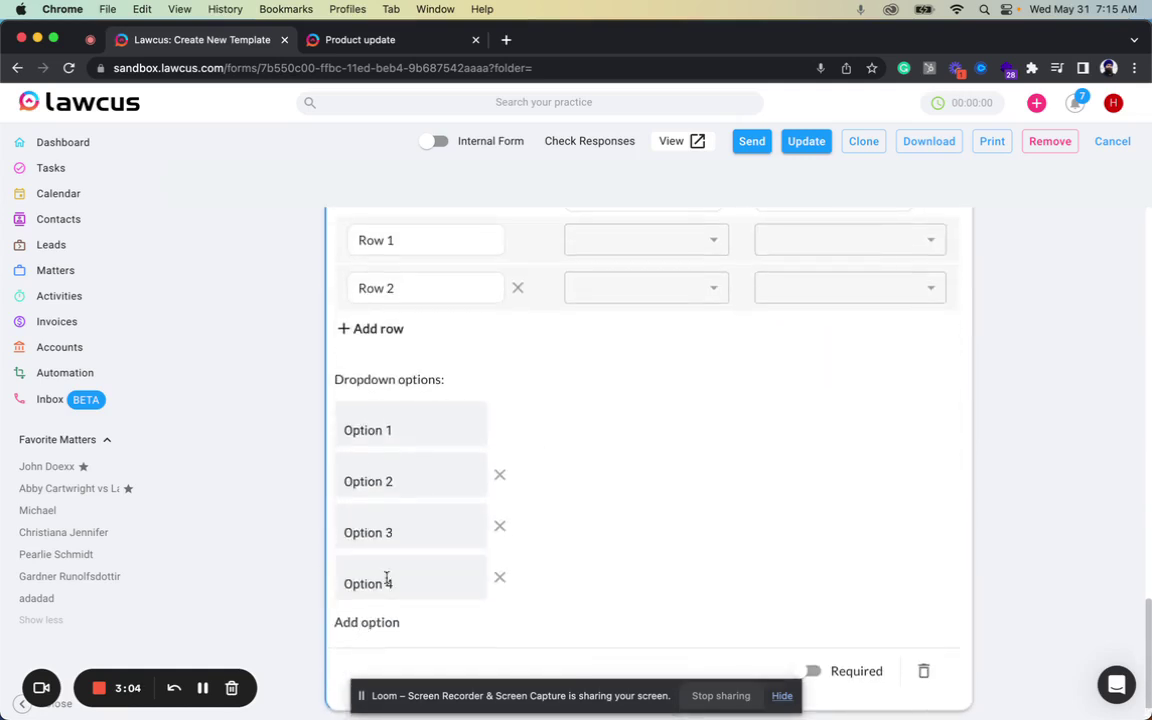
scroll(689, 489, "up", 1)
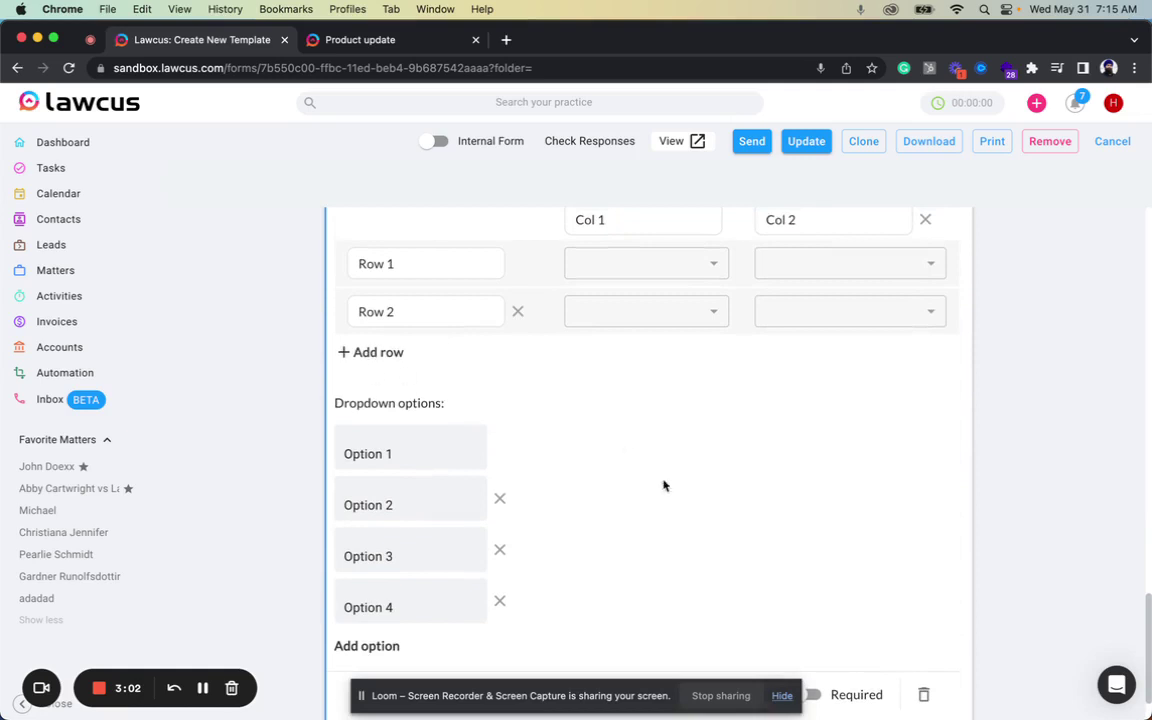
scroll(663, 481, "up", 2)
scroll(743, 532, "down", 3)
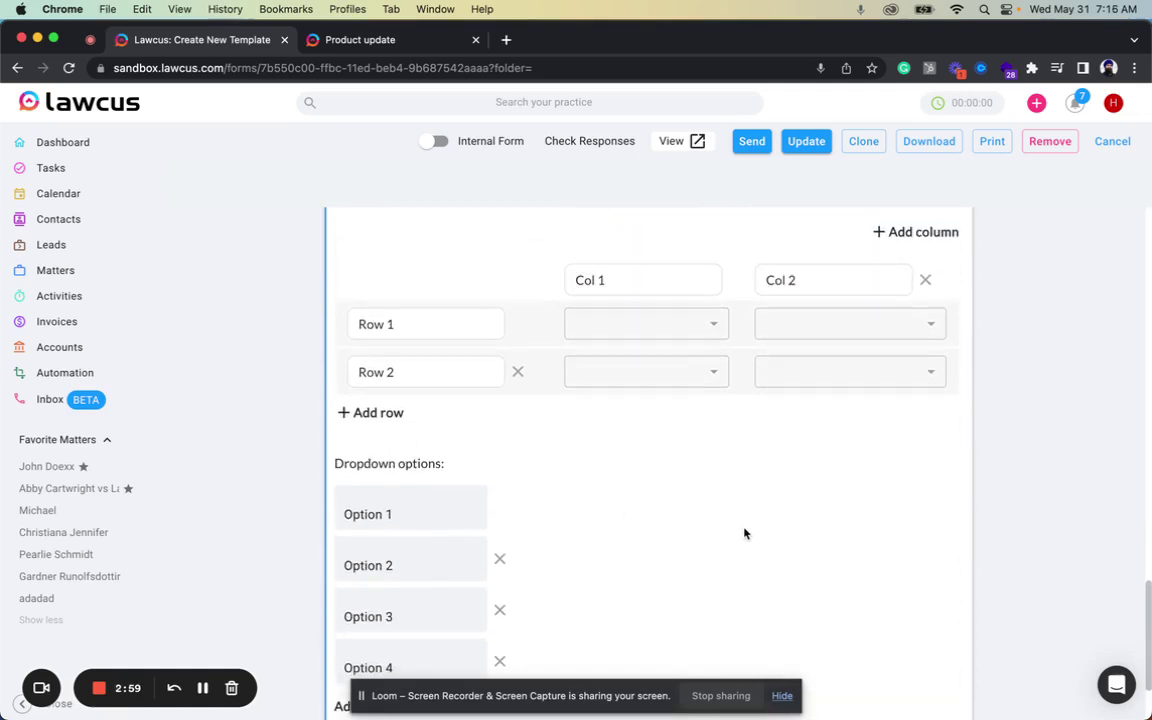
scroll(795, 555, "down", 1)
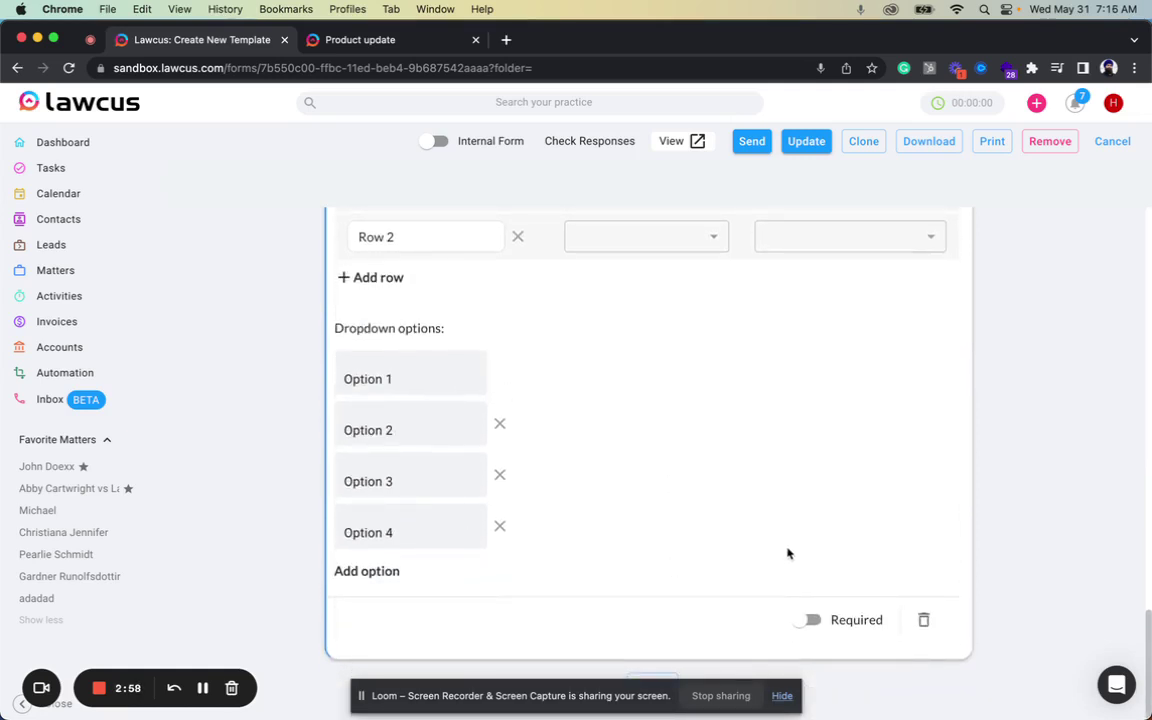
- Save the form changes and open the form in its respondent view
left_click(806, 143)
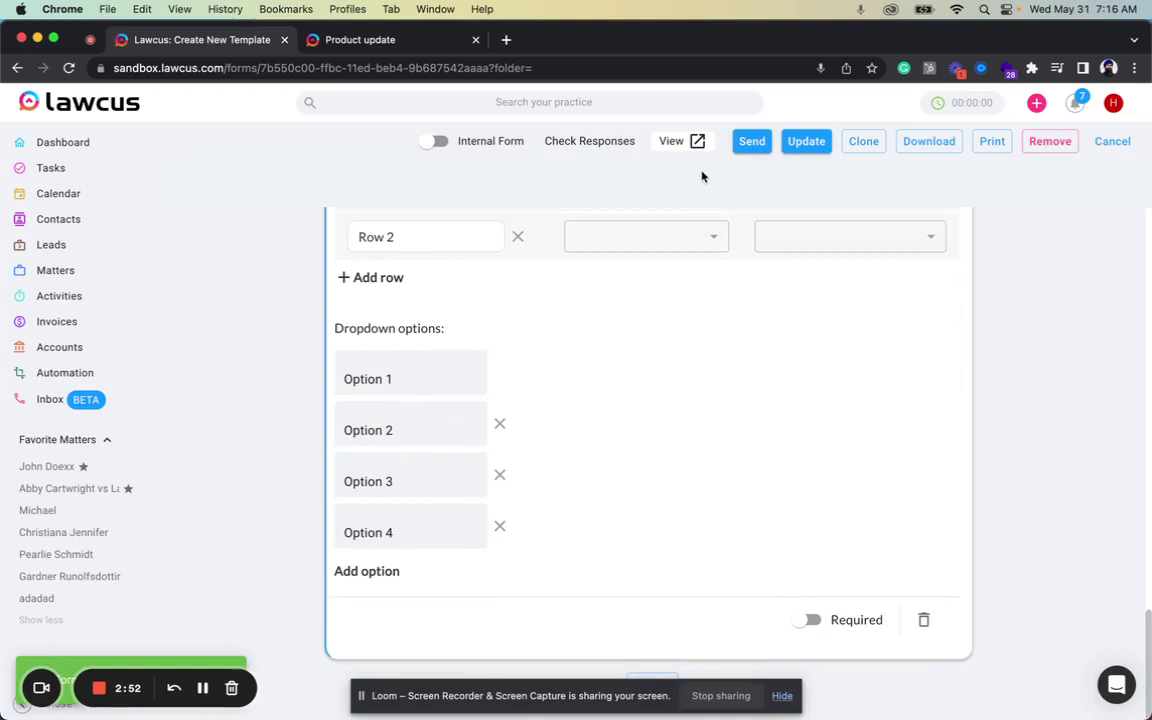
left_click(666, 143)
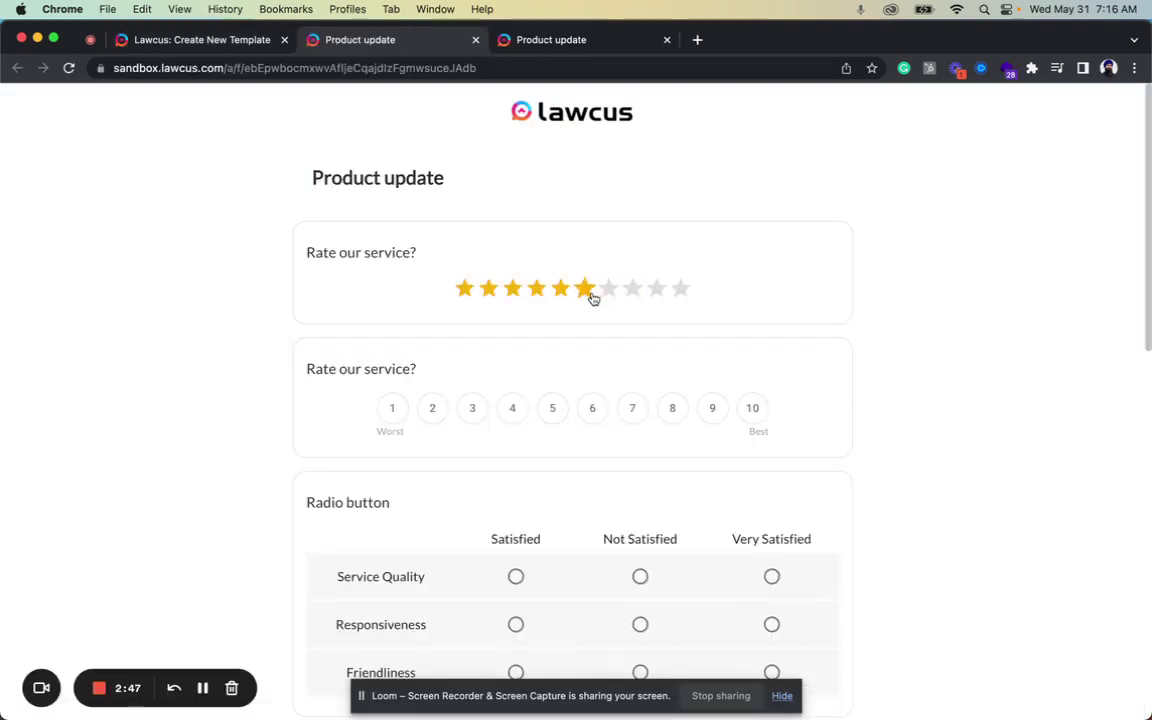
- Rate the service with 6 stars and choose 8 on the opinion scale
left_click(590, 295)
left_click(676, 444)
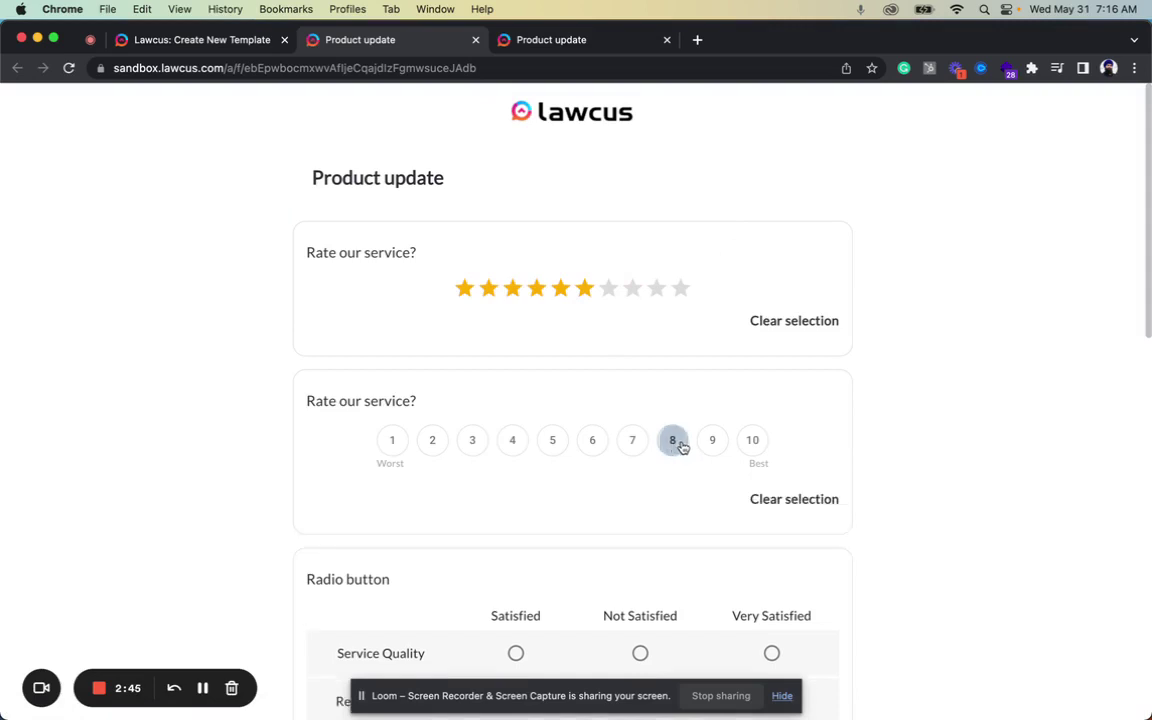
- In the radio button table, mark Service Quality as Satisfied, Responsiveness as Very Satisfied and Friendliness as Satisfied
scroll(887, 478, "down", 3)
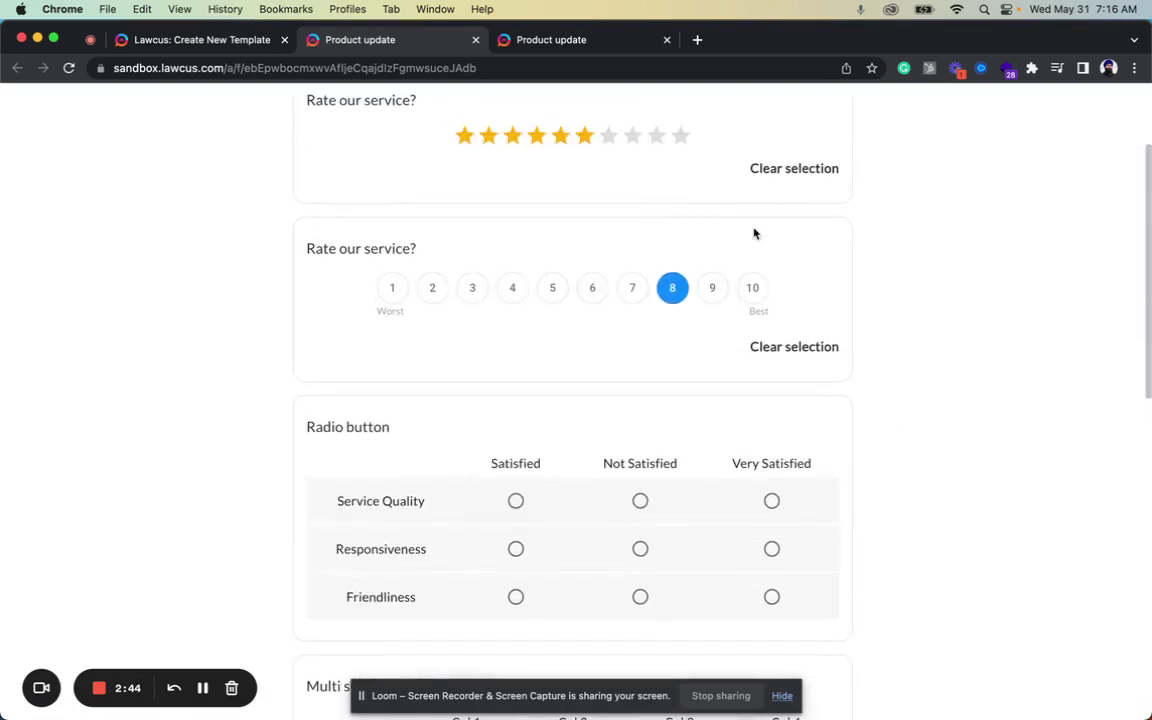
scroll(920, 509, "down", 3)
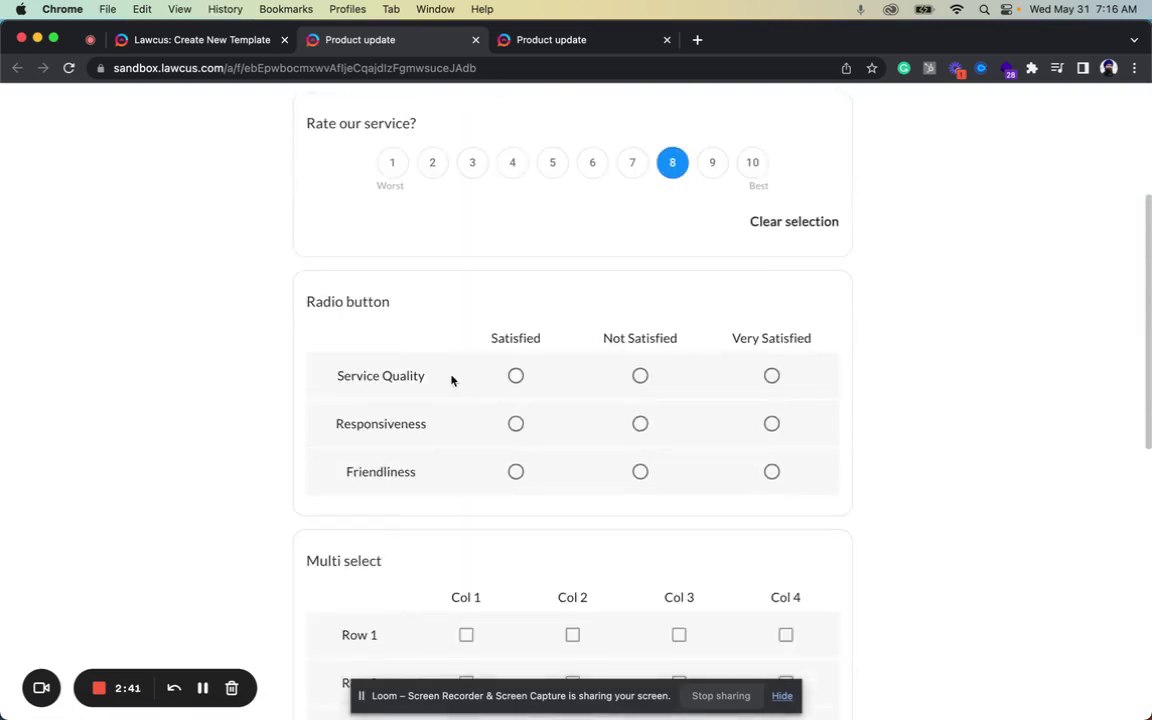
left_click(516, 377)
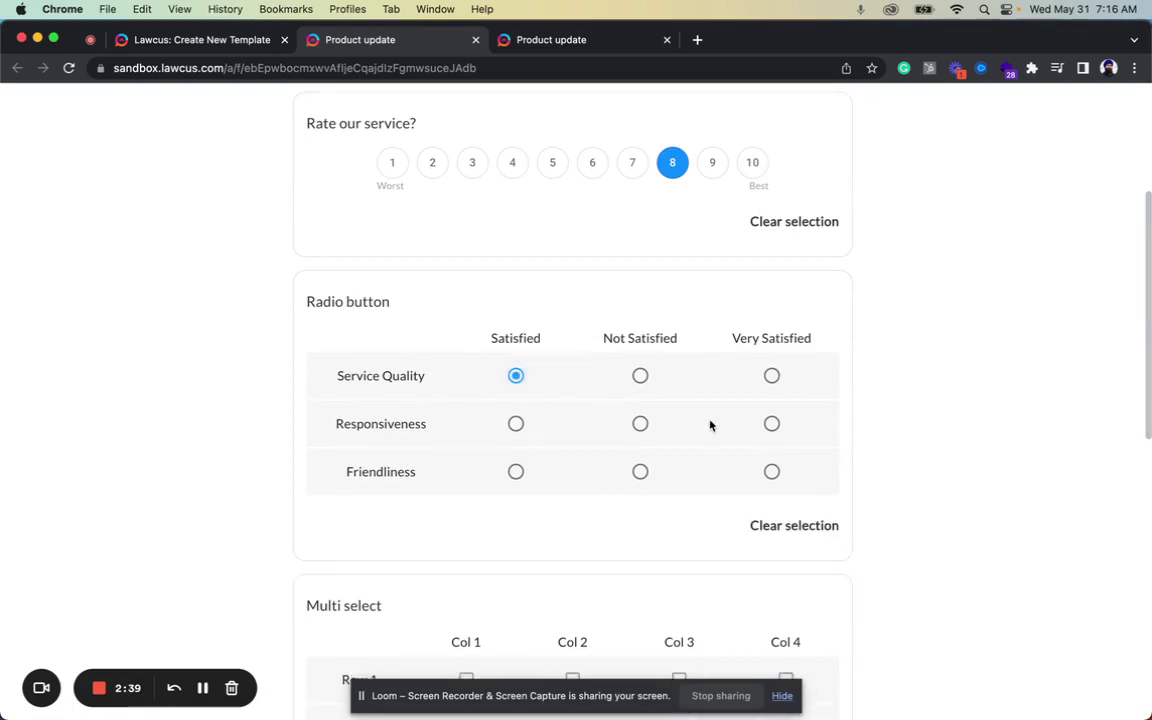
left_click(771, 426)
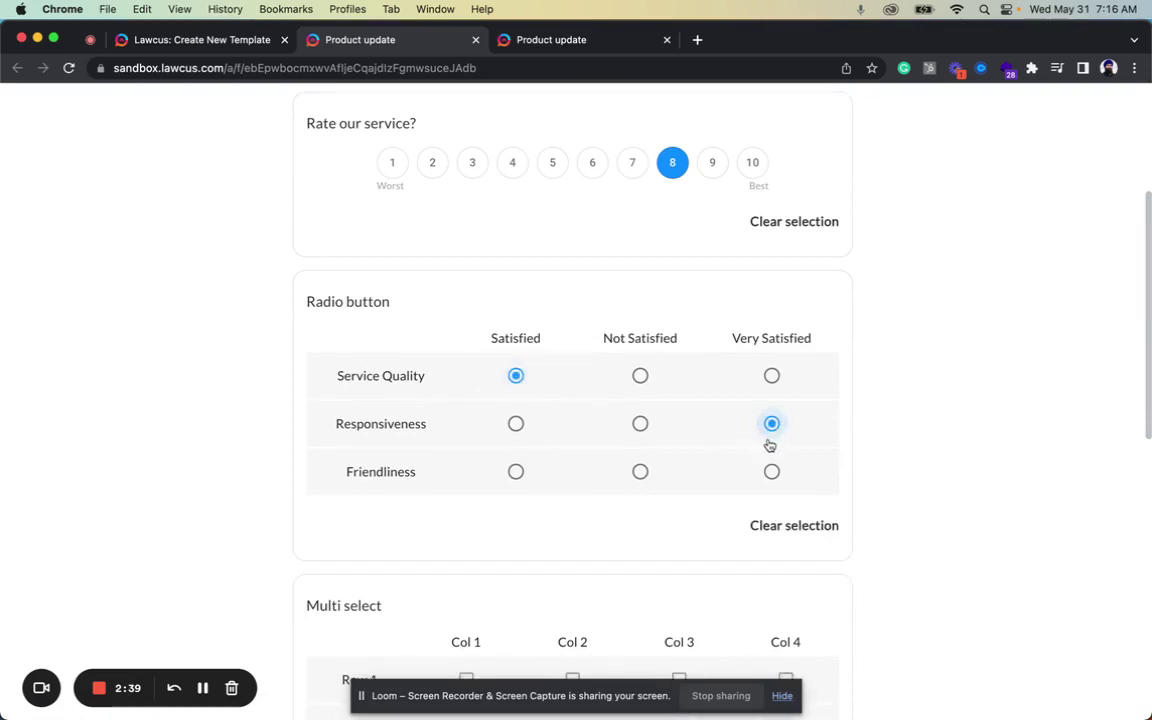
left_click(514, 473)
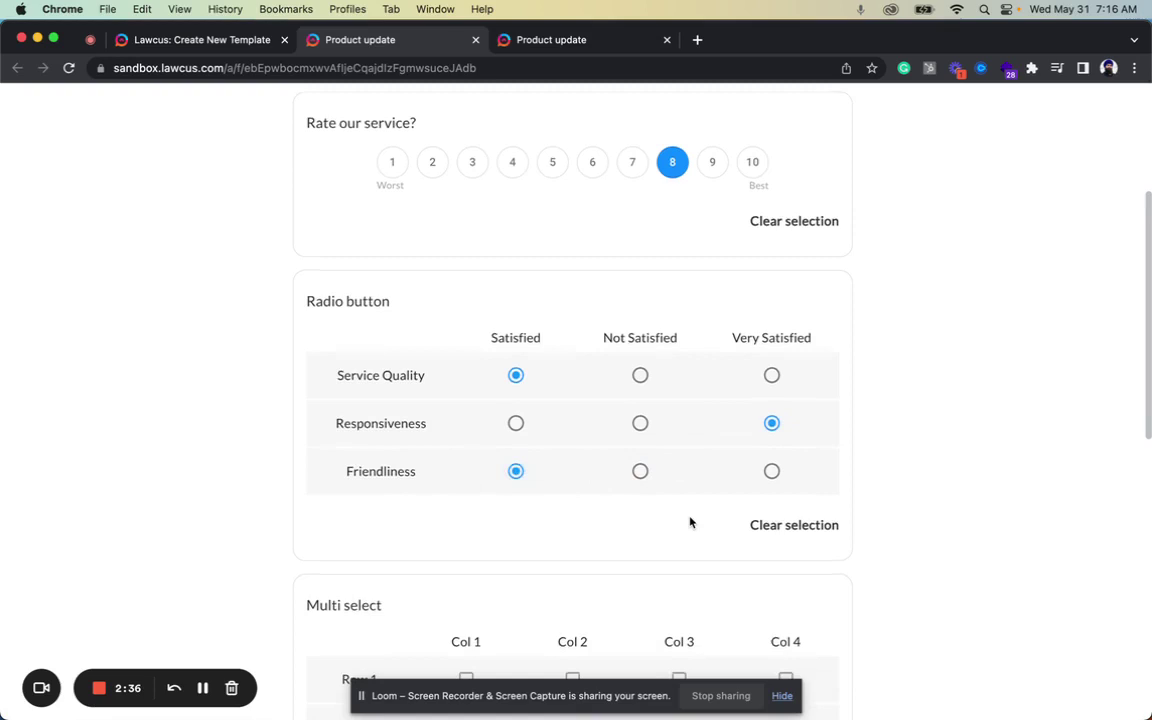
scroll(689, 522, "down", 4)
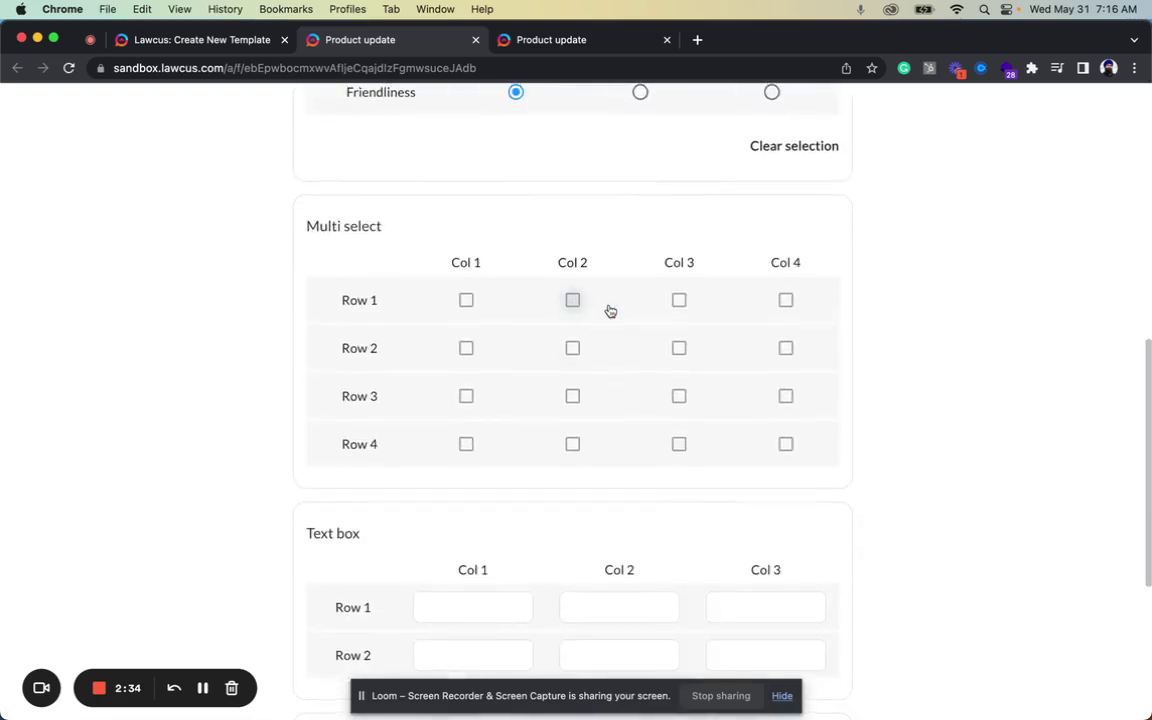
- In Row 1, tick Col 3 and Col 4 of the multi select table and enter 555 in Col 1 of the text box table
left_click(679, 301)
left_click(786, 301)
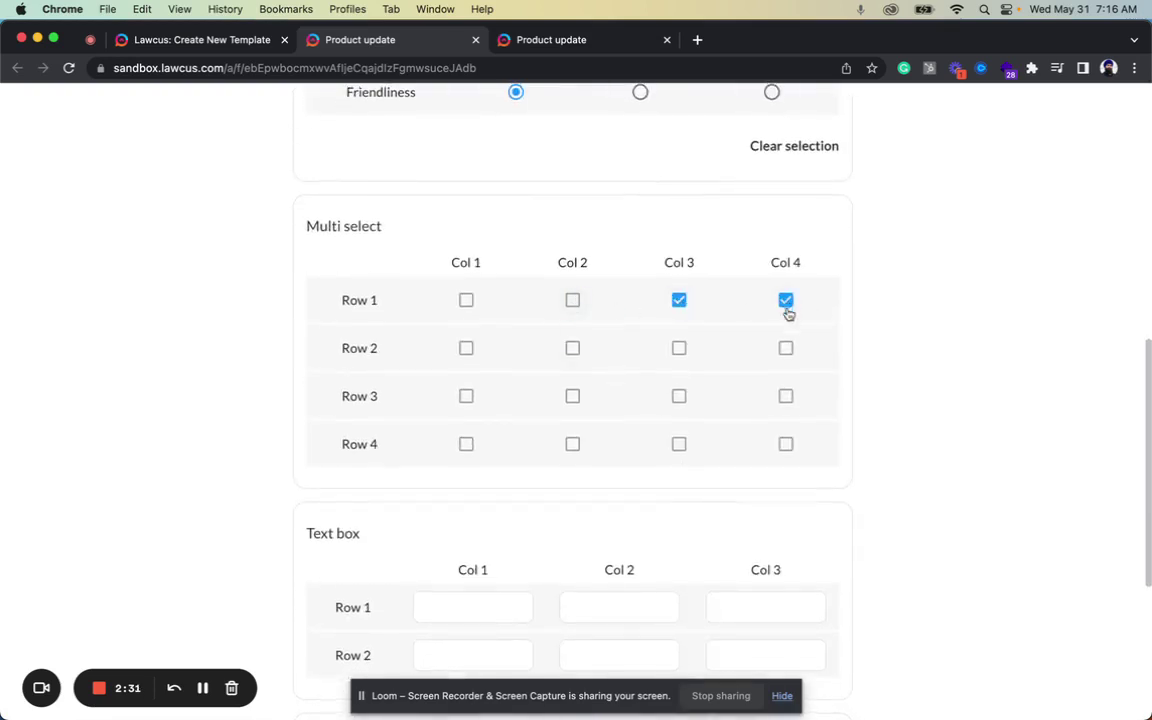
scroll(840, 521, "down", 3)
left_click(443, 311)
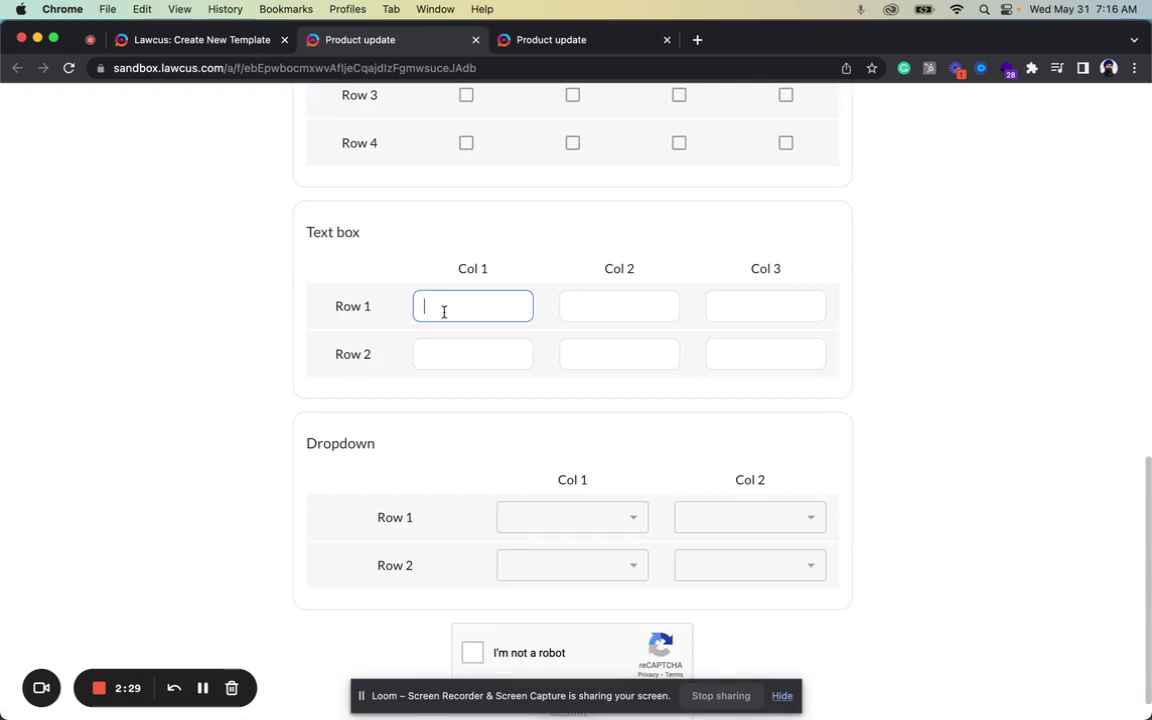
type("555")
- In Row 1 of the dropdown table, choose Option 3 for Col 1 and Option 4 for Col 2
scroll(647, 465, "down", 1)
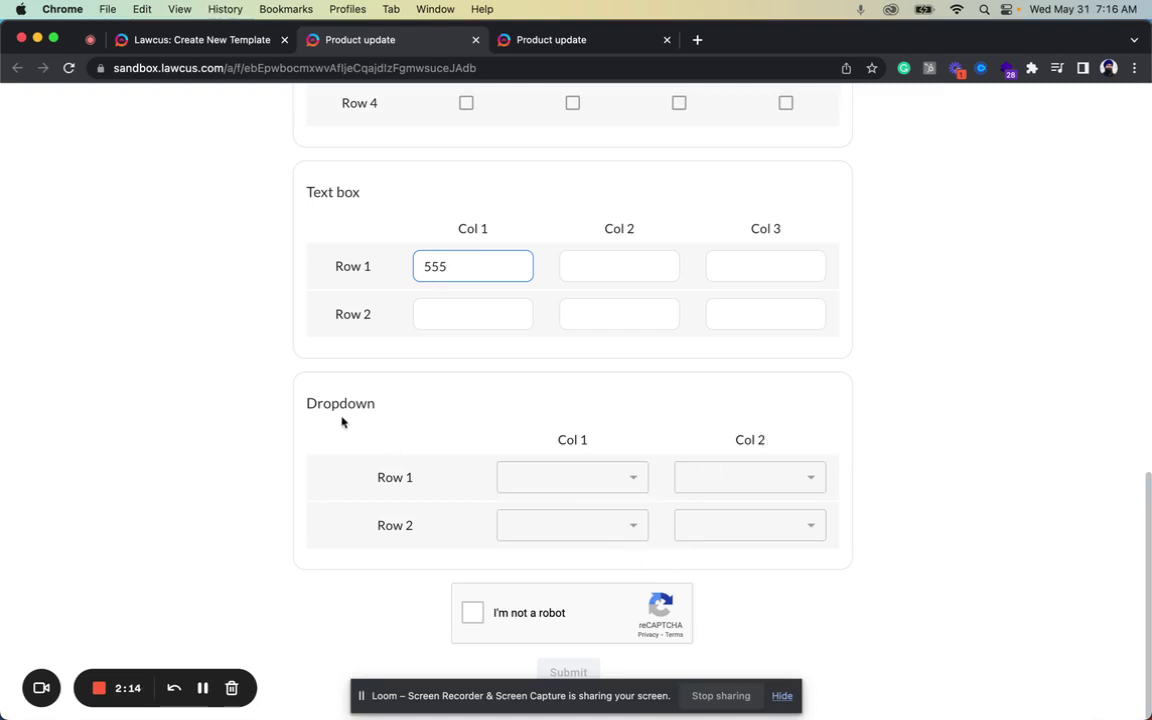
left_click(586, 489)
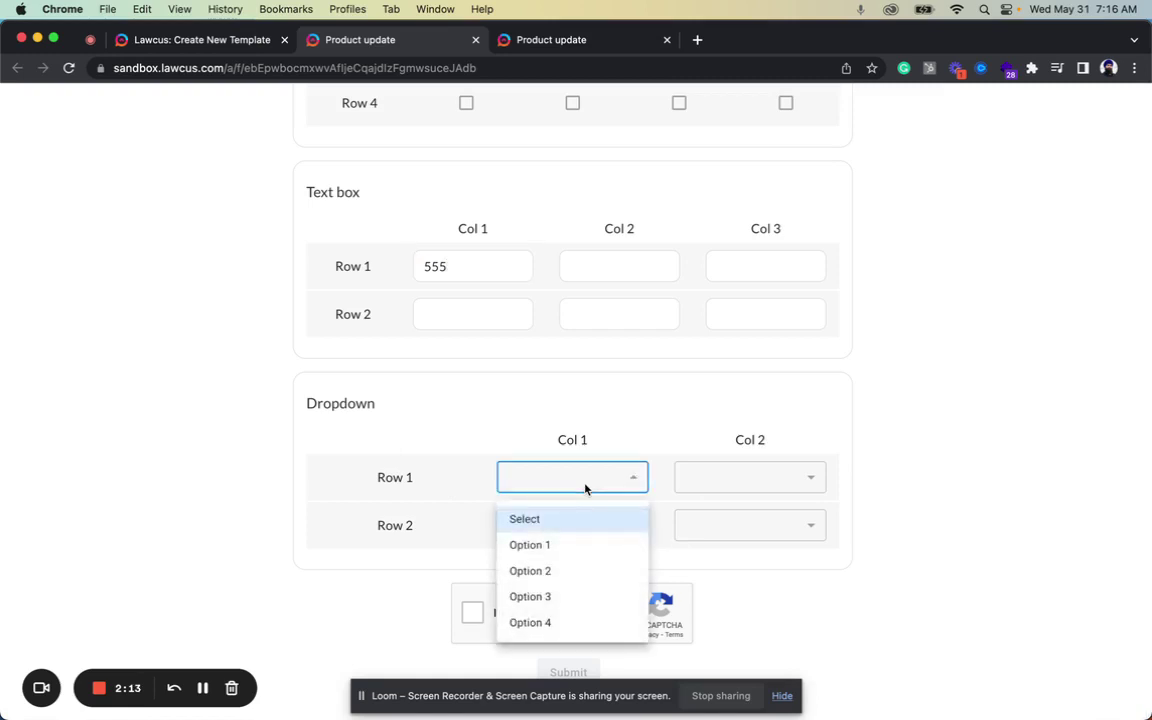
left_click(543, 598)
left_click(748, 487)
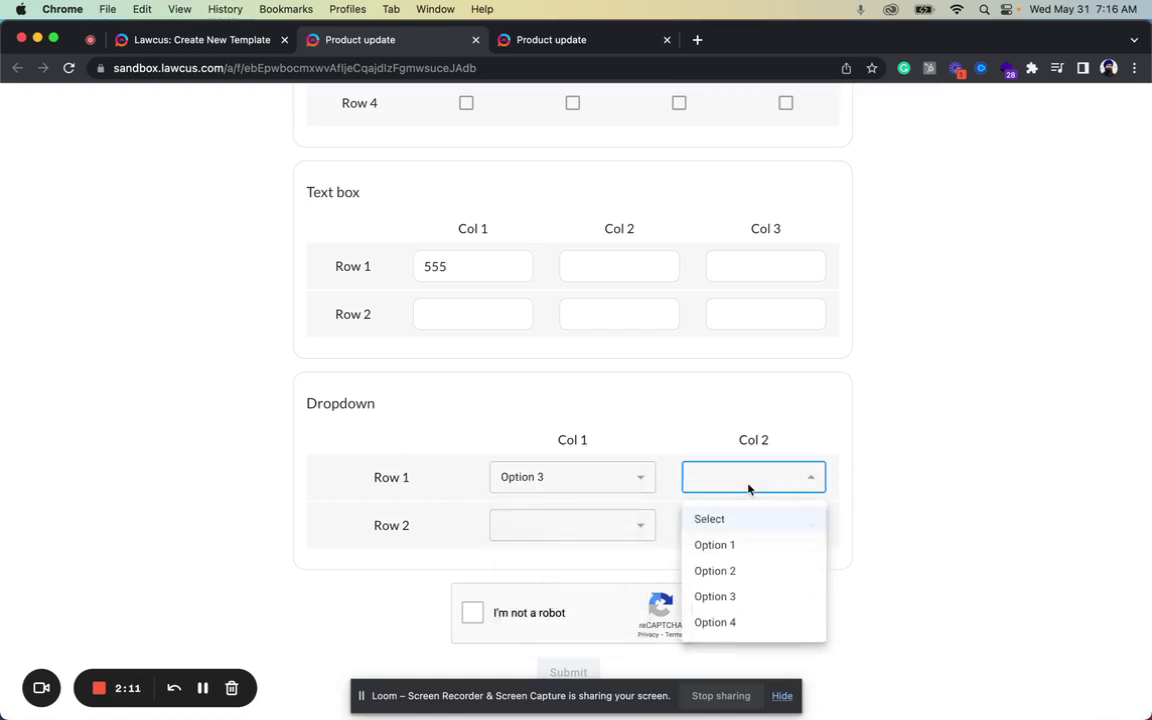
left_click(733, 621)
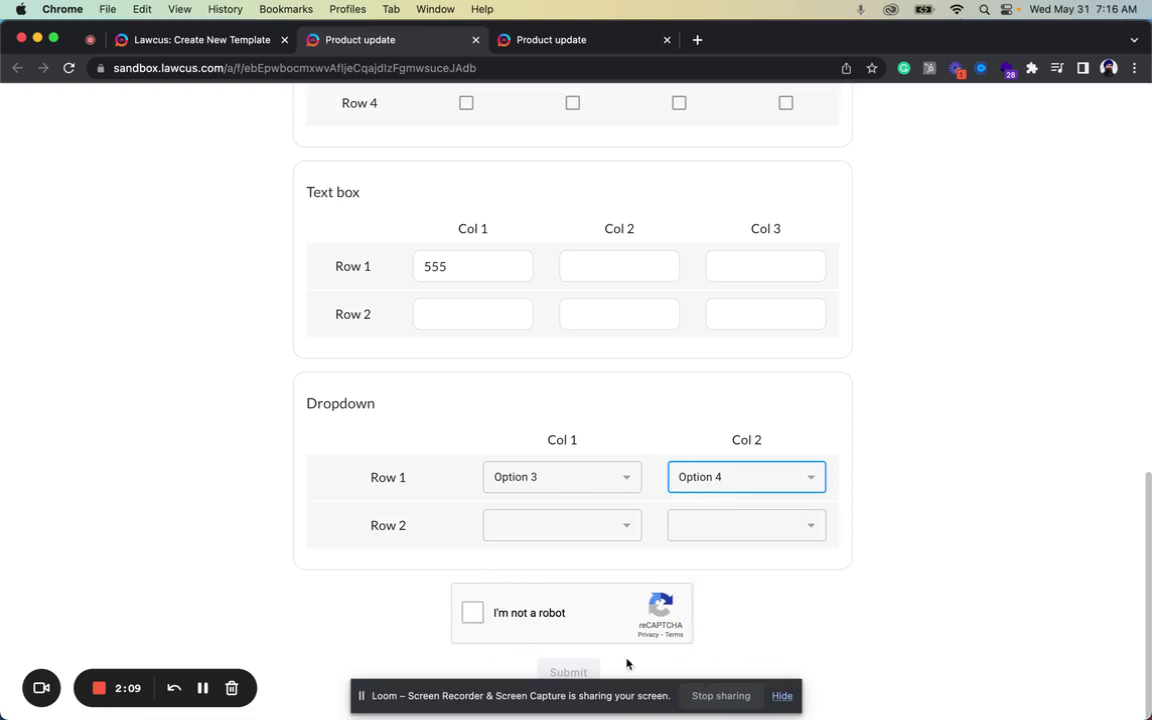
- Go to the invoices list in Lawcus, group the invoices by client and expand the first client's group
left_click(221, 42)
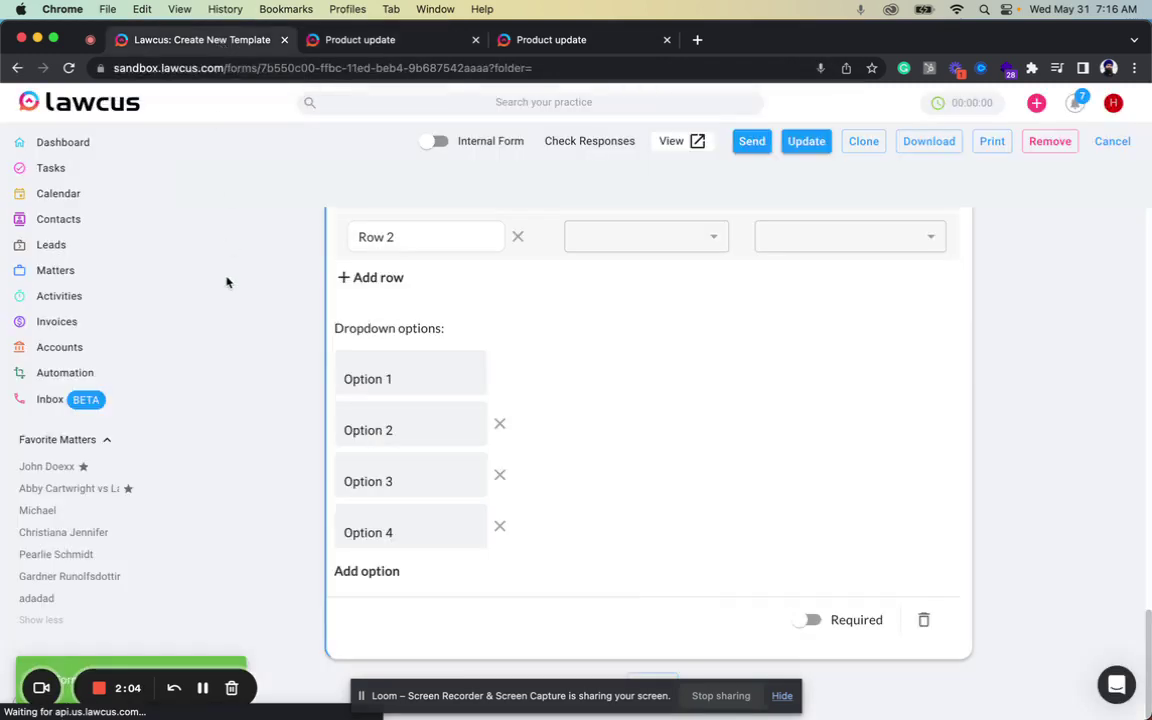
left_click(57, 322)
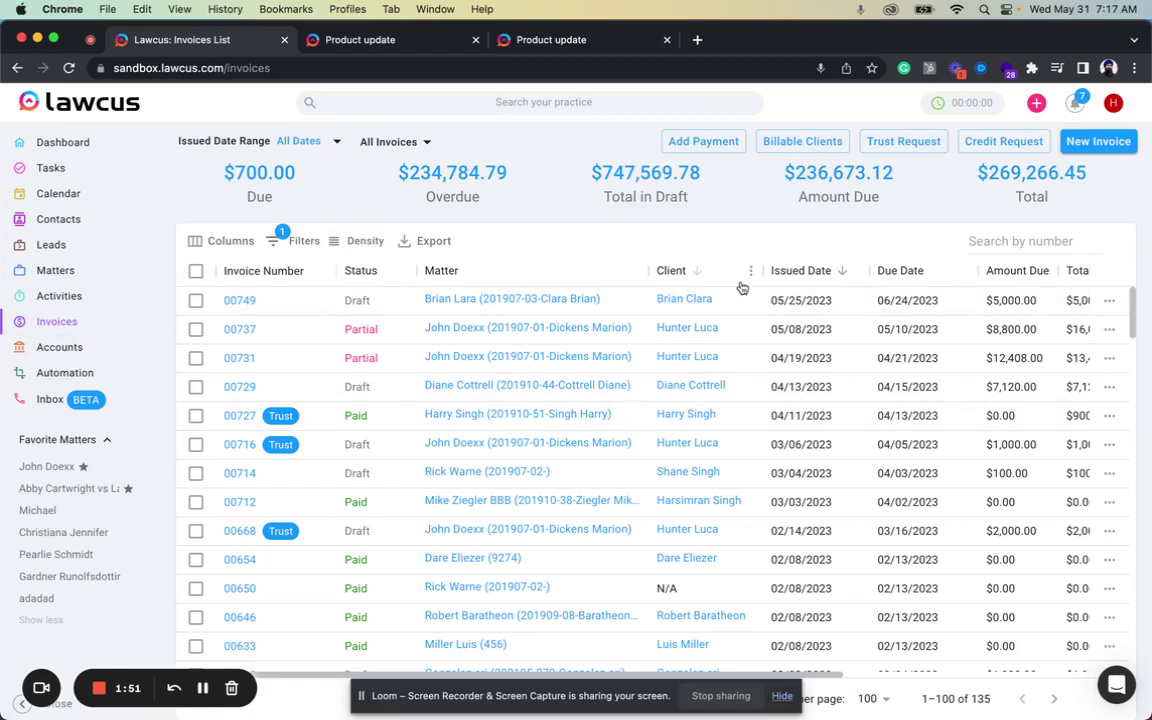
left_click(751, 277)
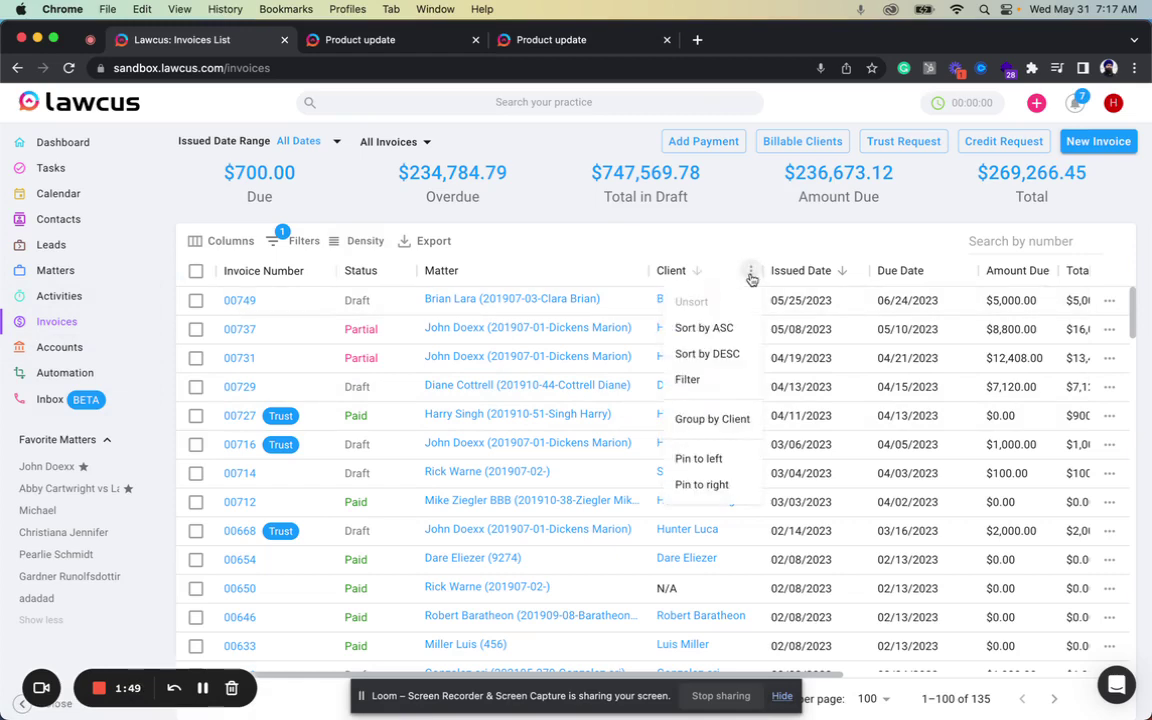
left_click(722, 418)
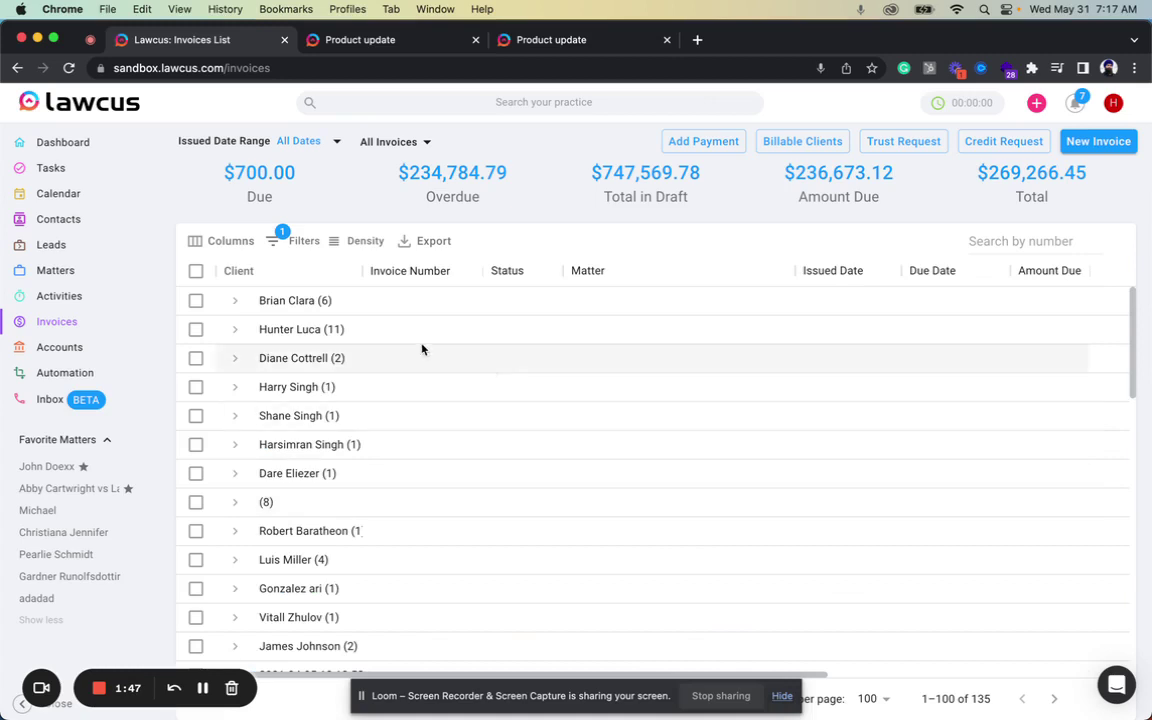
left_click(236, 302)
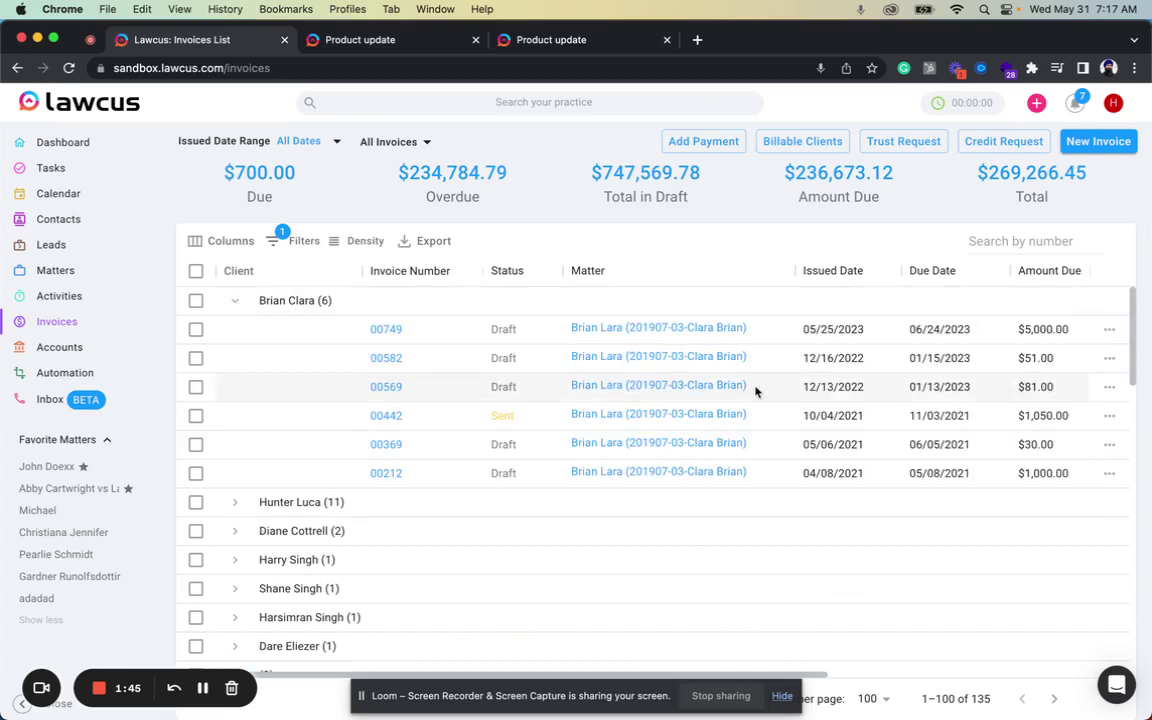
- Set the Amount Due column's aggregation to sum and review the grouped invoices with the first client's group expanded
left_click(1078, 273)
left_click(1050, 354)
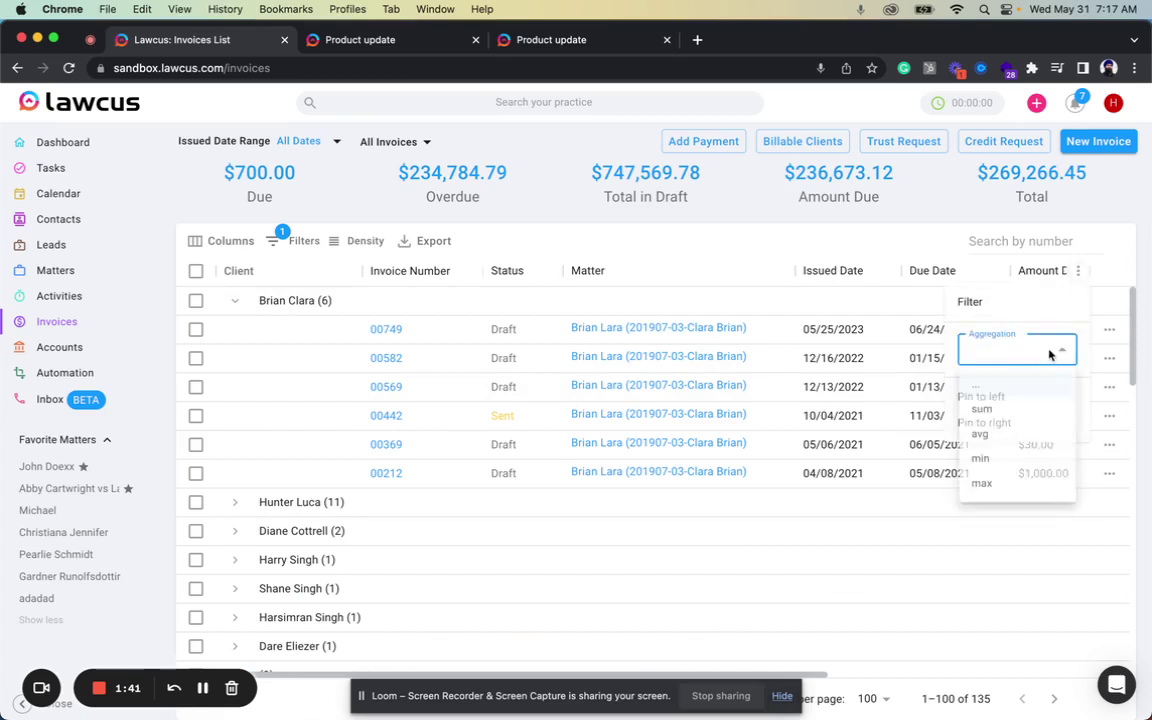
left_click(1001, 411)
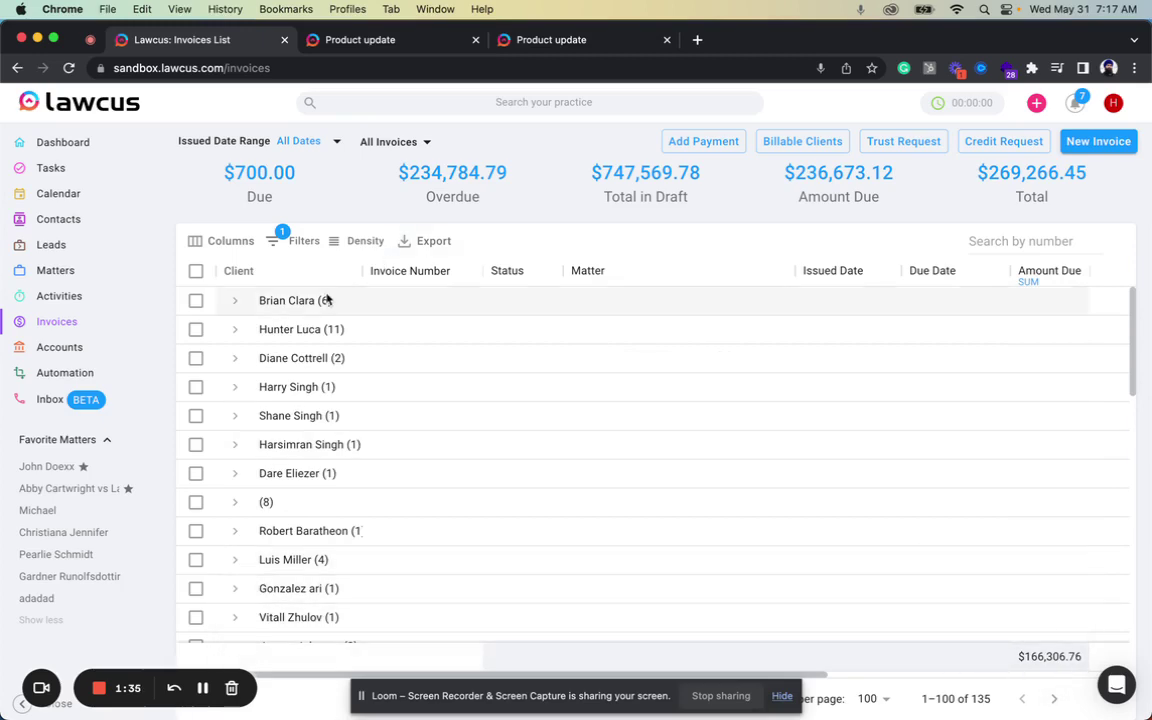
left_click(233, 303)
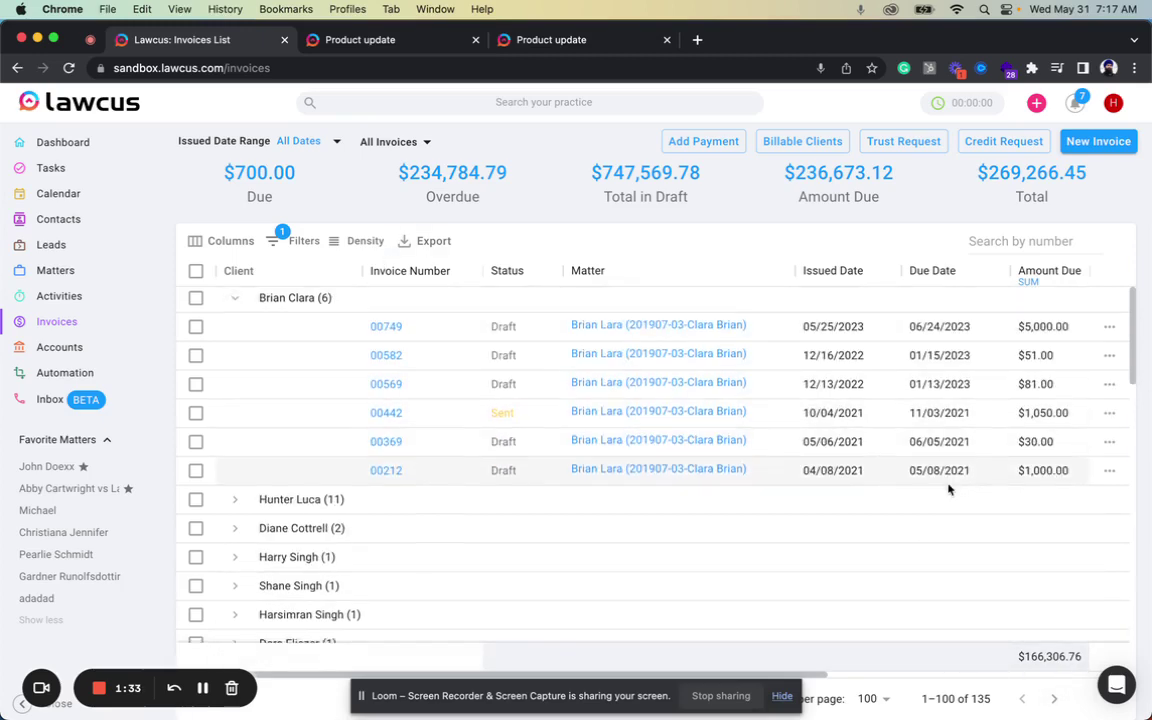
scroll(1069, 588, "down", 10)
scroll(1069, 588, "down", 2)
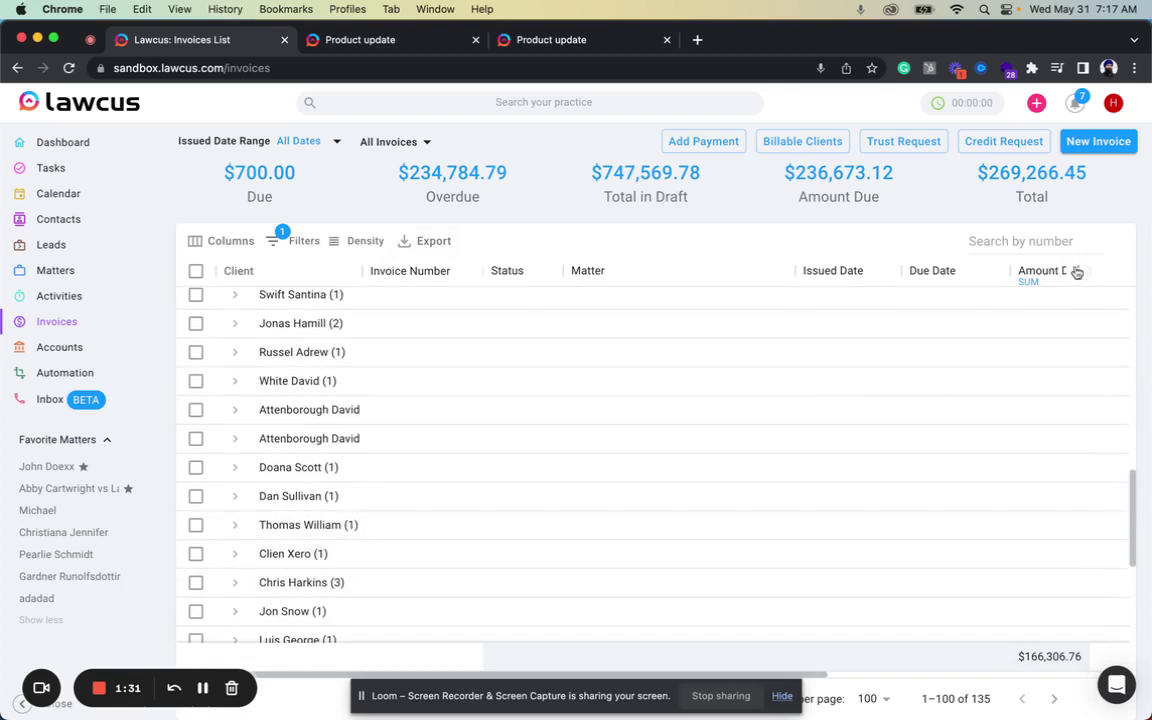
- Set the Amount Due column's aggregation to avg for the grouped invoices
left_click(1078, 271)
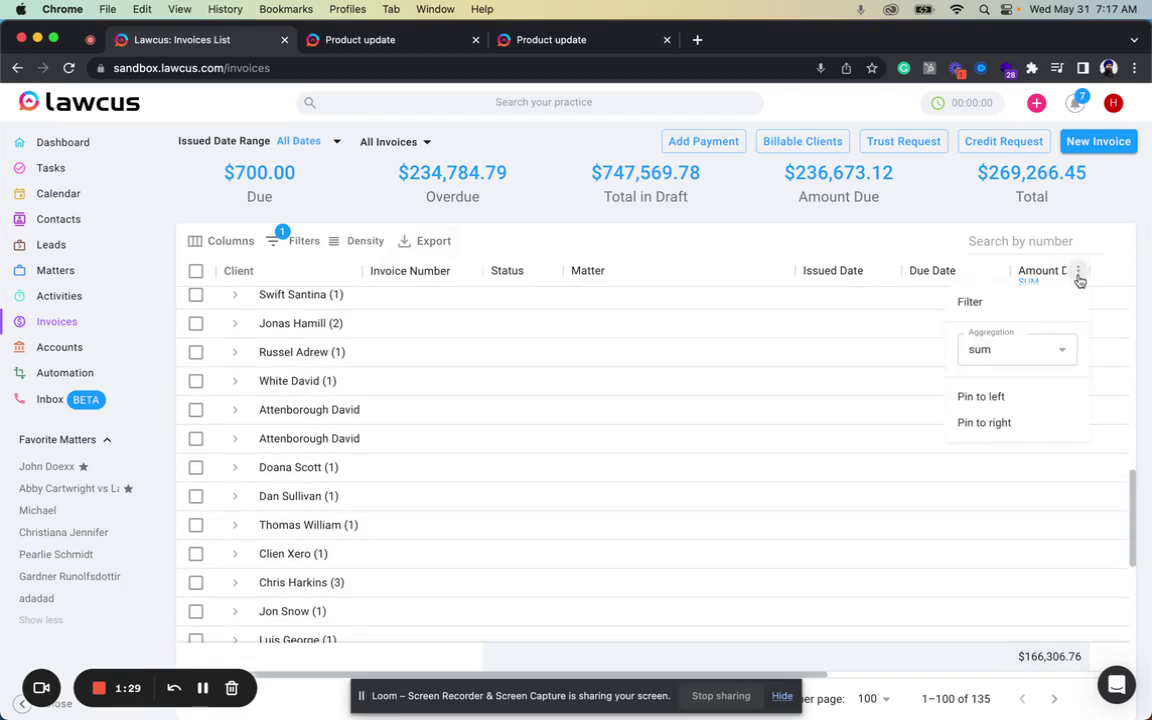
left_click(1034, 361)
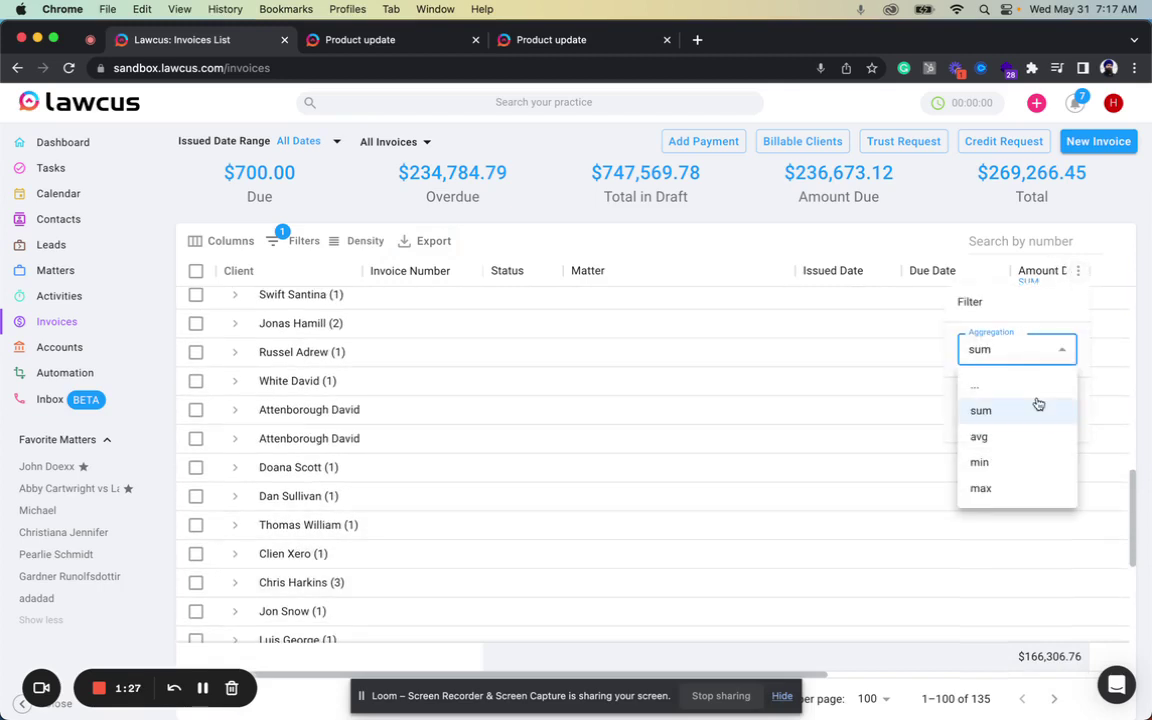
left_click(1000, 440)
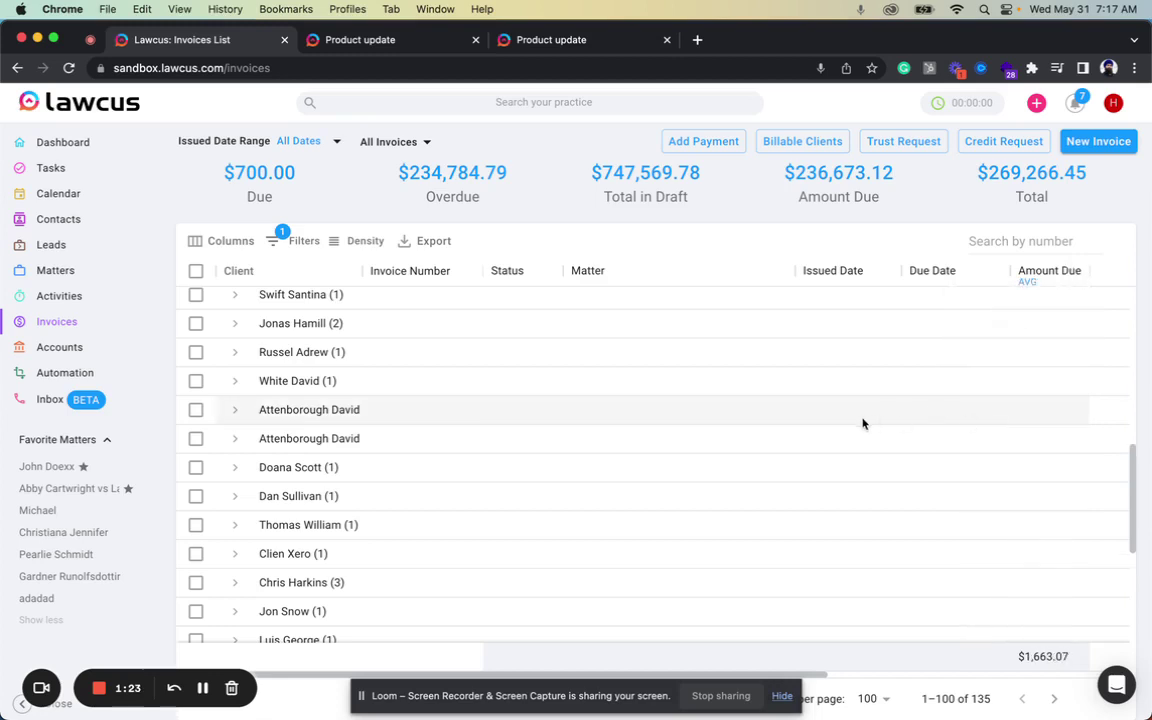
scroll(861, 422, "up", 10)
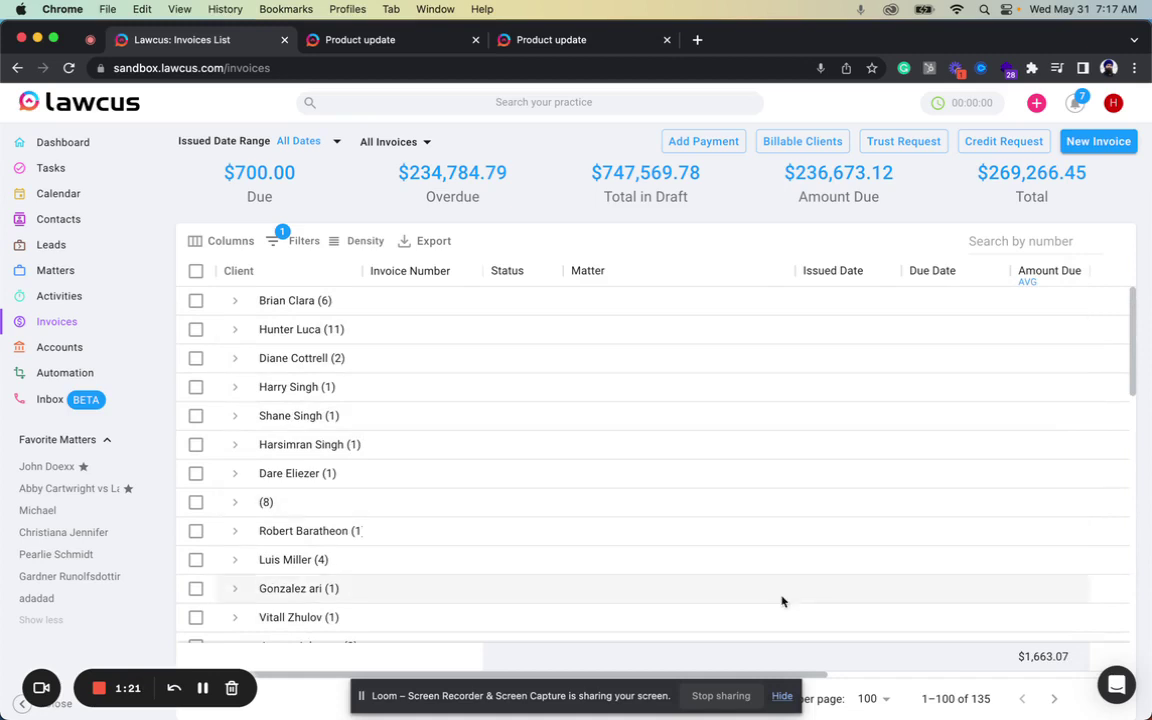
- Hide the screen-sharing notice covering the page controls and set the invoices list to 200 rows per page
left_click(785, 700)
left_click(785, 700)
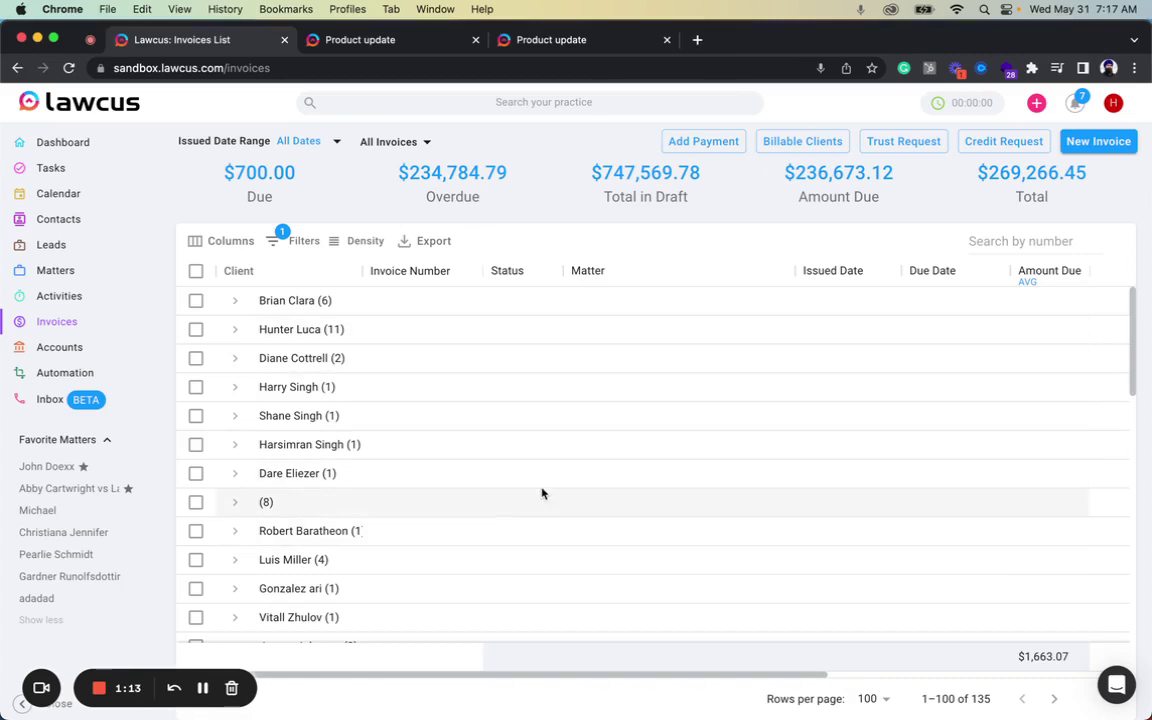
left_click(874, 699)
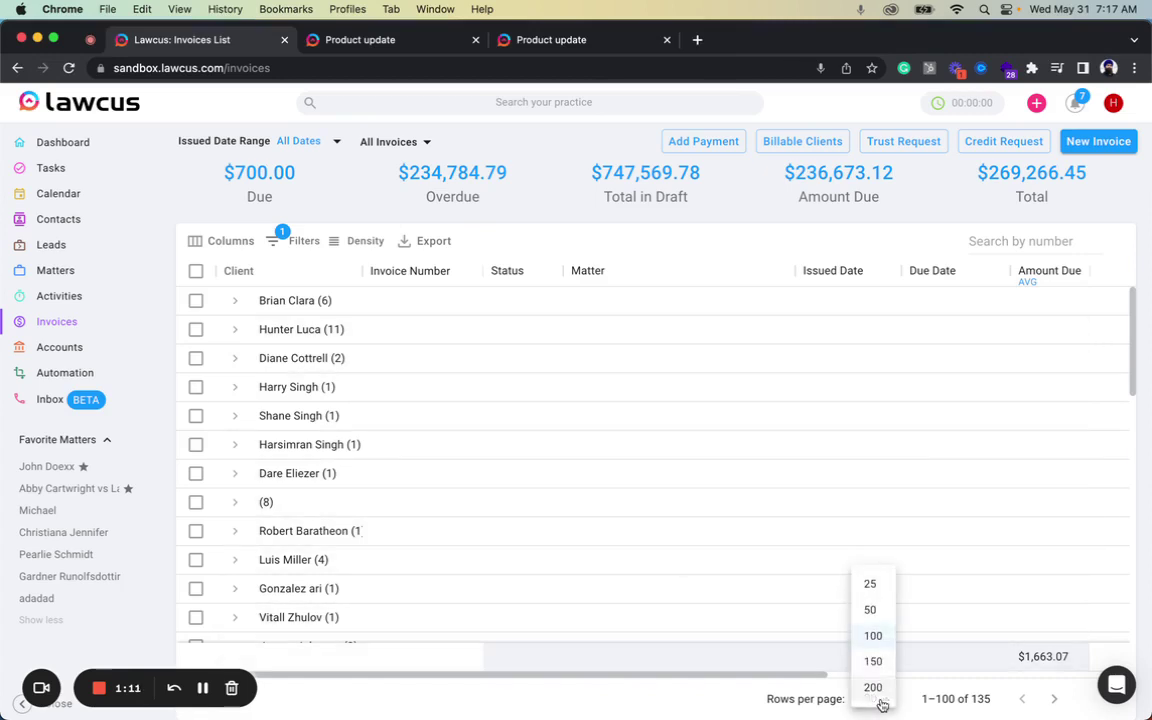
left_click(876, 689)
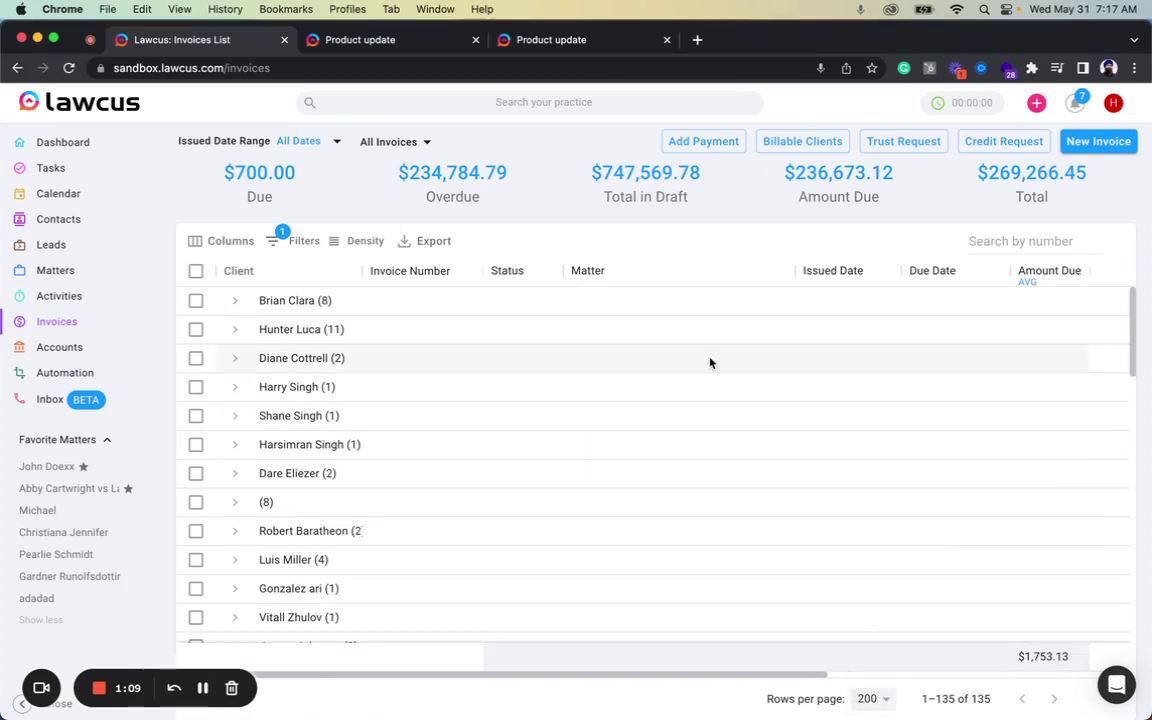